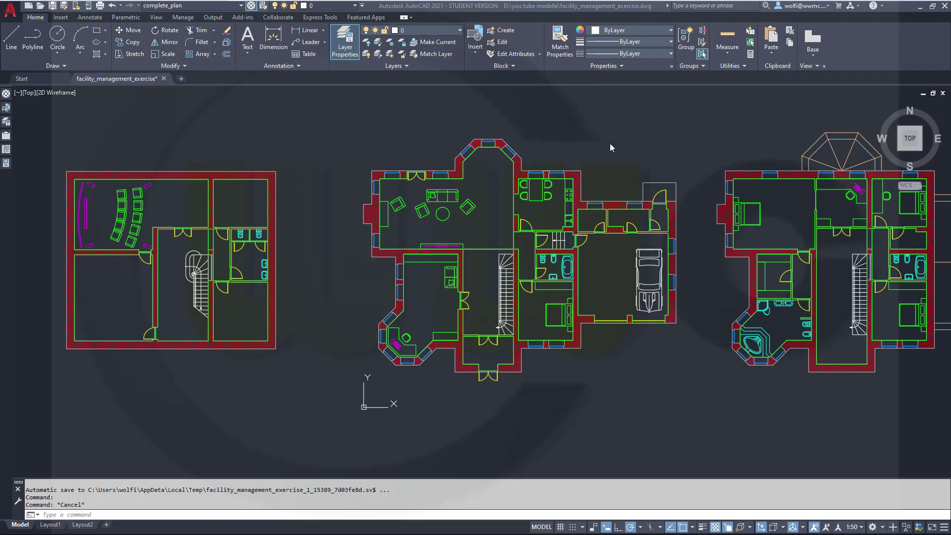
- Pan the floor plans into view and restore the 1st_floor layer state
{"action": "scroll", "coordinate": [668, 349], "scroll_direction": "down", "scroll_amount": 2}
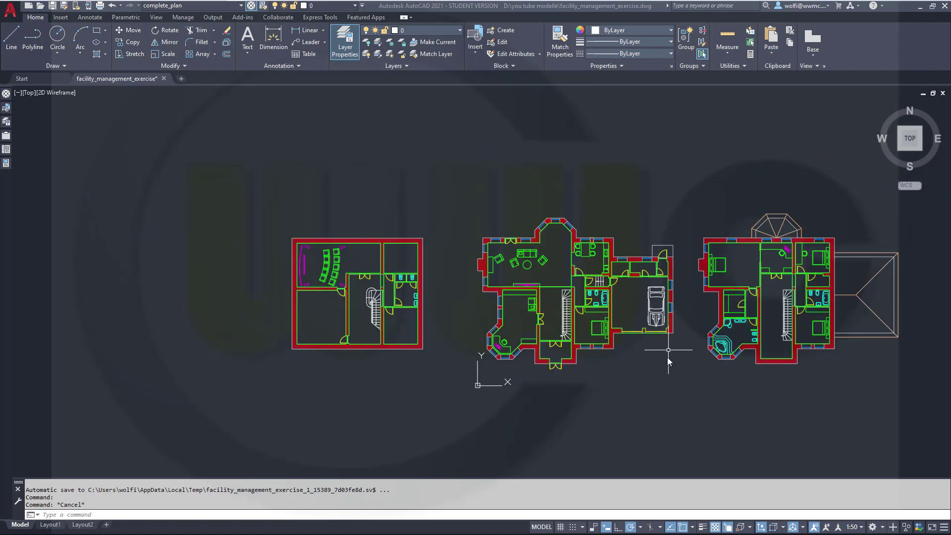
{"action": "scroll", "coordinate": [468, 176], "scroll_direction": "up", "scroll_amount": 2}
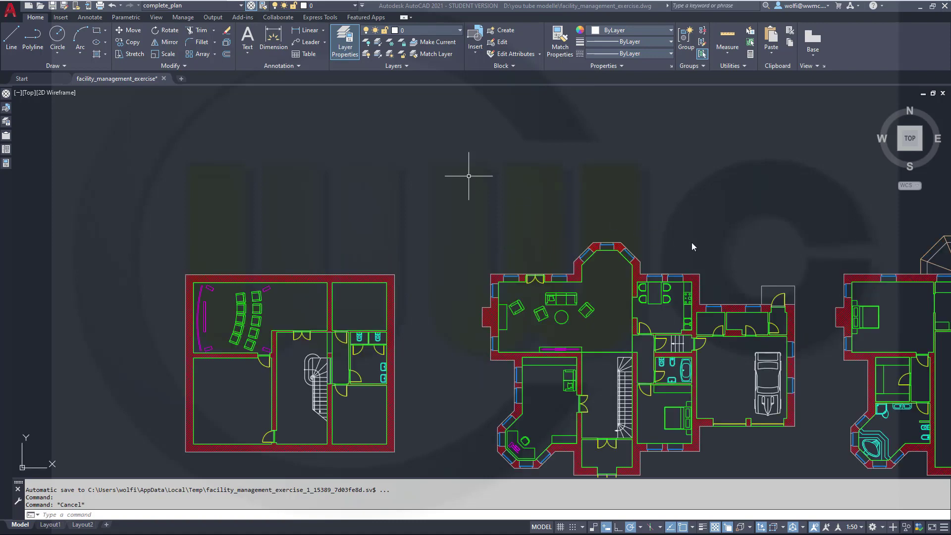
{"action": "scroll", "coordinate": [732, 254], "scroll_direction": "down", "scroll_amount": 2}
{"action": "middle_click_drag", "start_coordinate": [598, 202], "coordinate": [431, 178]}
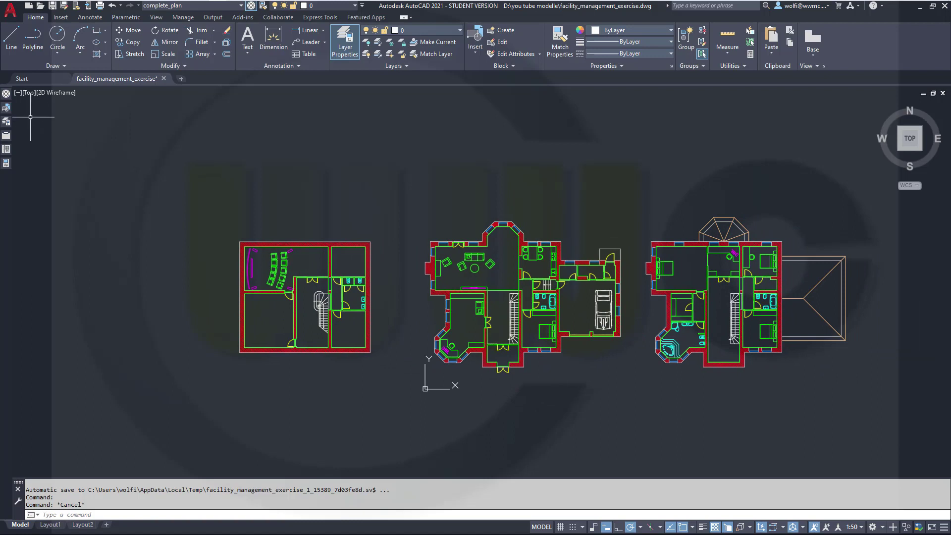
{"action": "mouse_move", "coordinate": [5, 124]}
{"action": "left_click", "coordinate": [407, 66]}
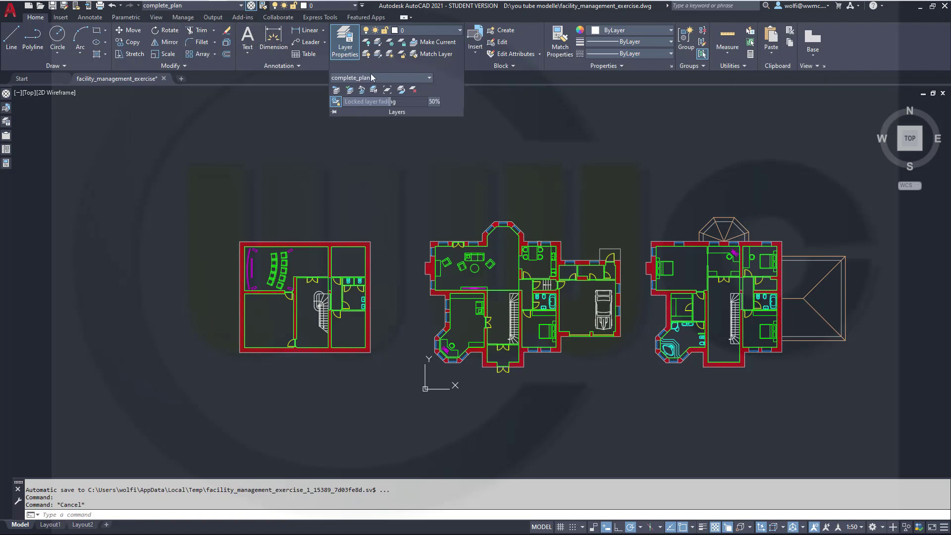
{"action": "left_click", "coordinate": [425, 78]}
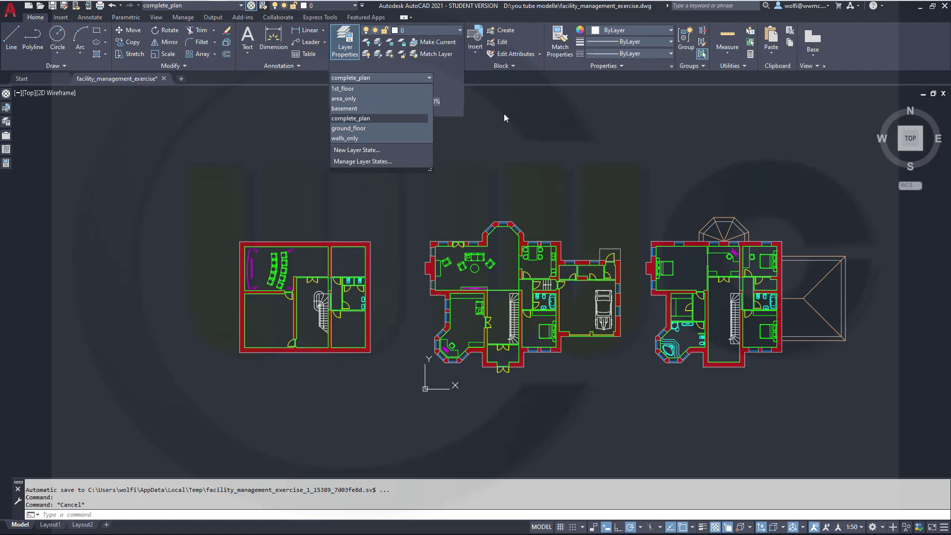
{"action": "left_click", "coordinate": [354, 88]}
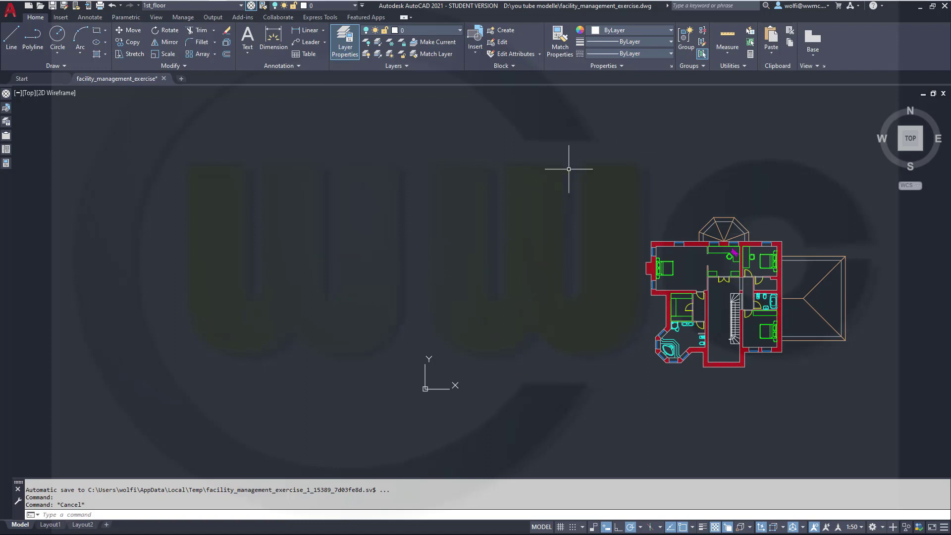
- Preview the ground_floor and basement layer states, then return to complete_plan
{"action": "left_click", "coordinate": [240, 5]}
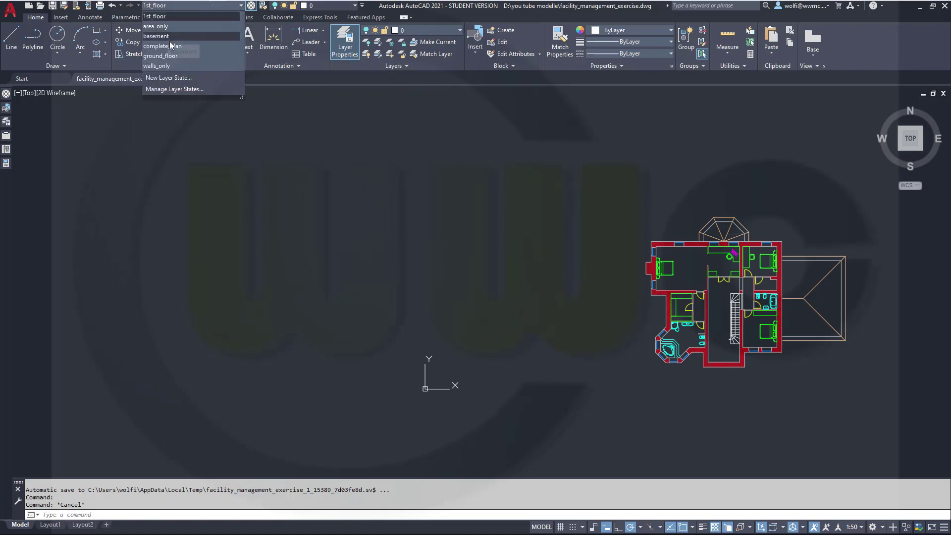
{"action": "left_click", "coordinate": [170, 56]}
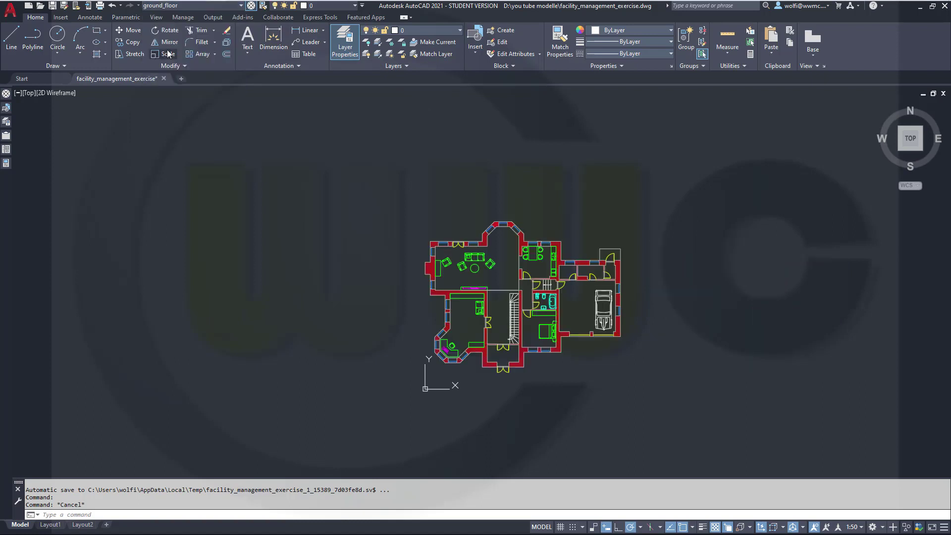
{"action": "left_click", "coordinate": [240, 5]}
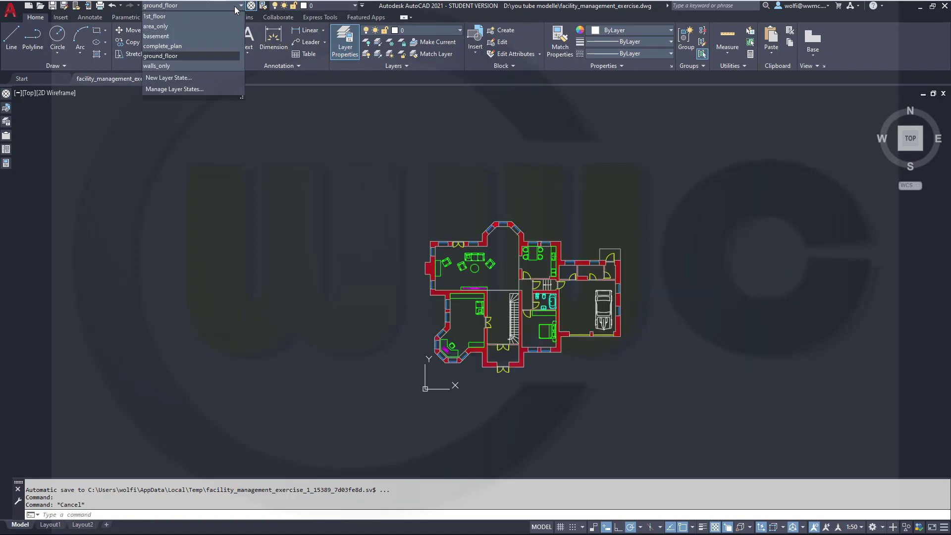
{"action": "left_click", "coordinate": [167, 36]}
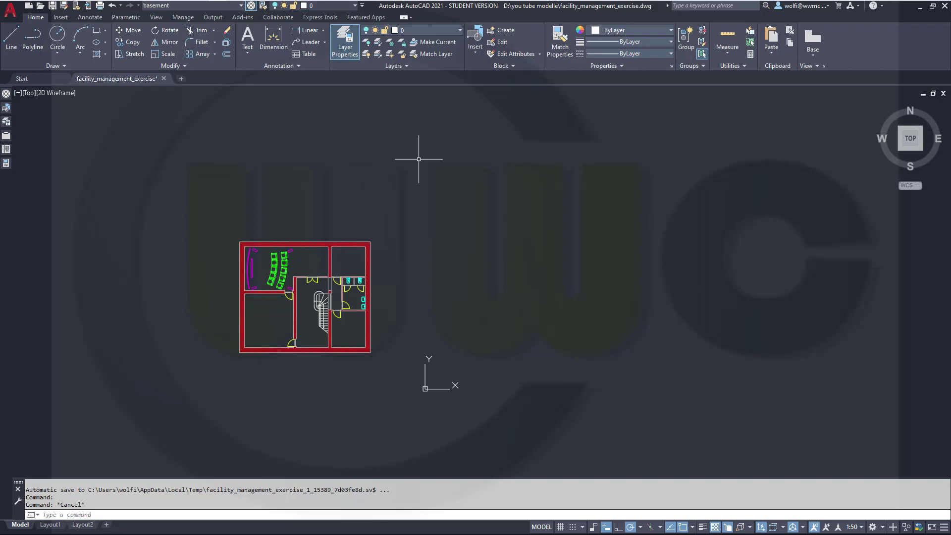
{"action": "left_click", "coordinate": [235, 6]}
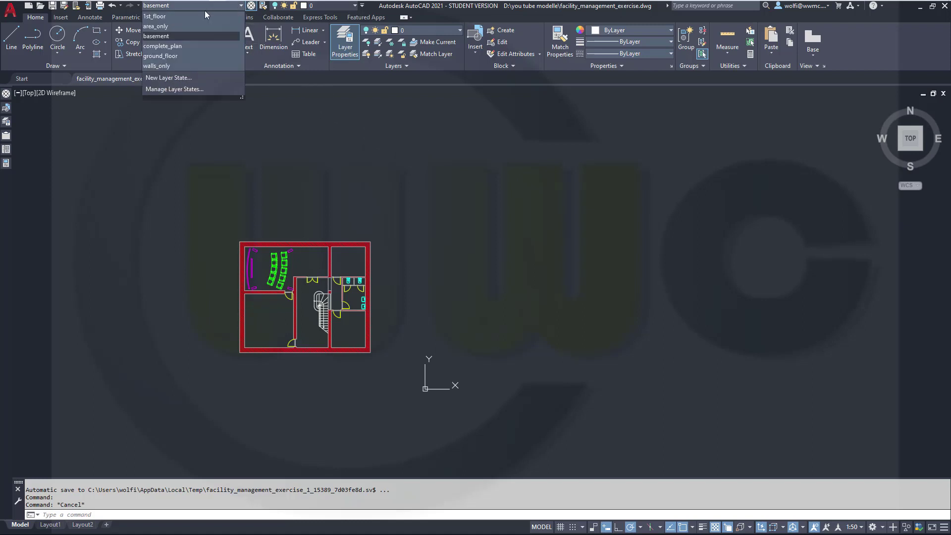
{"action": "left_click", "coordinate": [174, 46]}
- Restore the basement layer state and zoom in on the basement plan
{"action": "scroll", "coordinate": [587, 369], "scroll_direction": "down", "scroll_amount": 1}
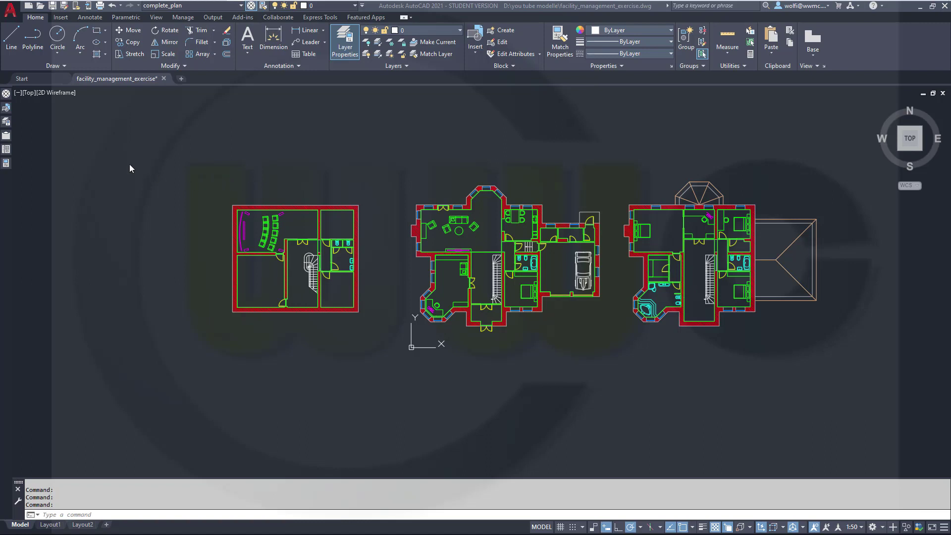
{"action": "left_click", "coordinate": [240, 9]}
{"action": "left_click", "coordinate": [168, 34]}
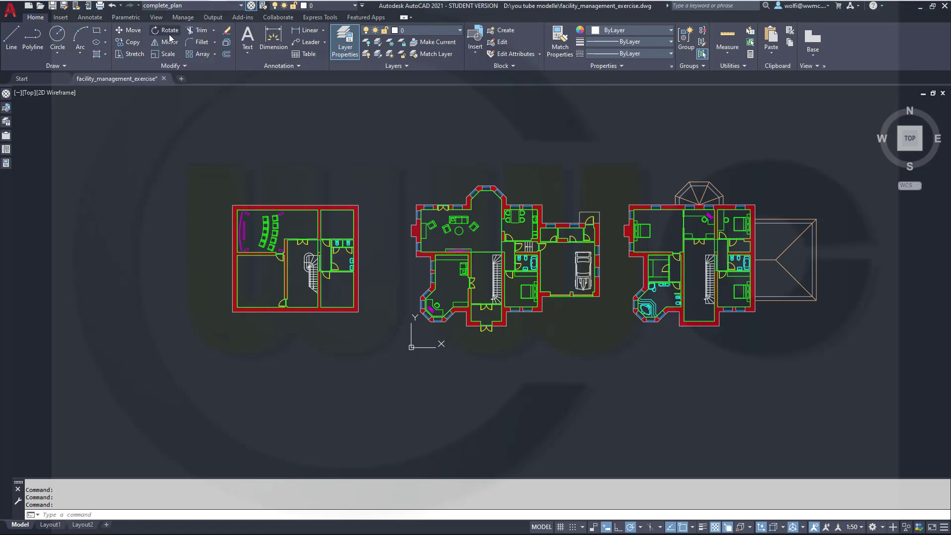
{"action": "scroll", "coordinate": [184, 247], "scroll_direction": "up", "scroll_amount": 4}
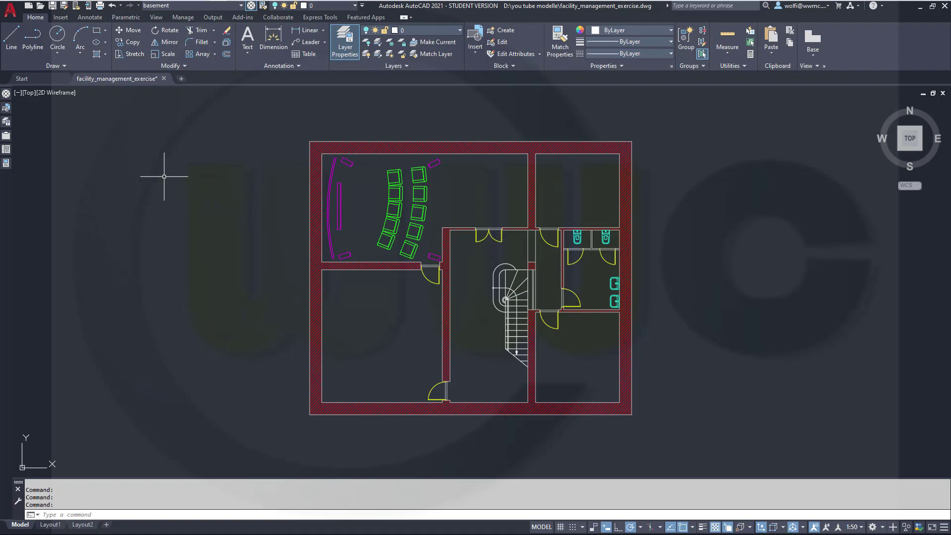
- Turn off basement_doors, basement_furniture, basement_electronics and basement_sanitary using the layer filters
{"action": "mouse_move", "coordinate": [4, 122]}
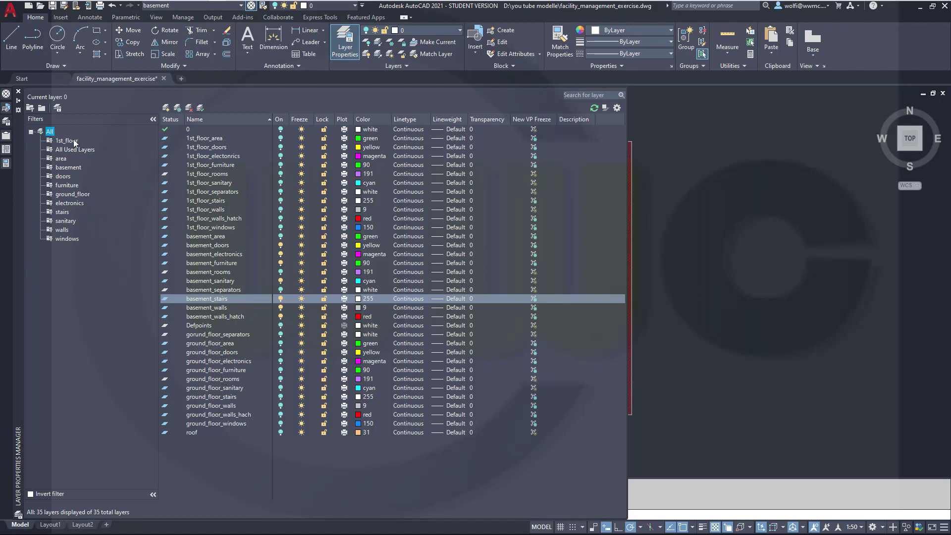
{"action": "left_click", "coordinate": [68, 177]}
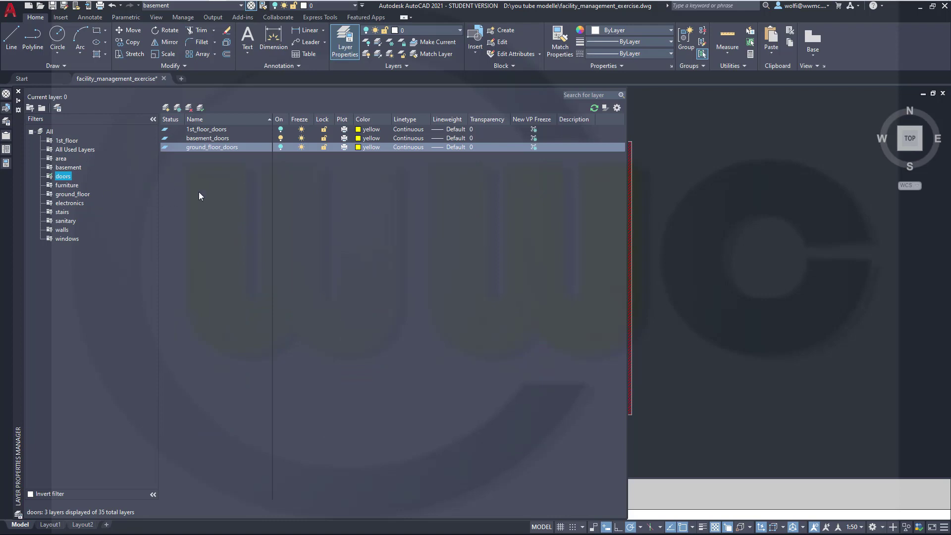
{"action": "left_click", "coordinate": [280, 137]}
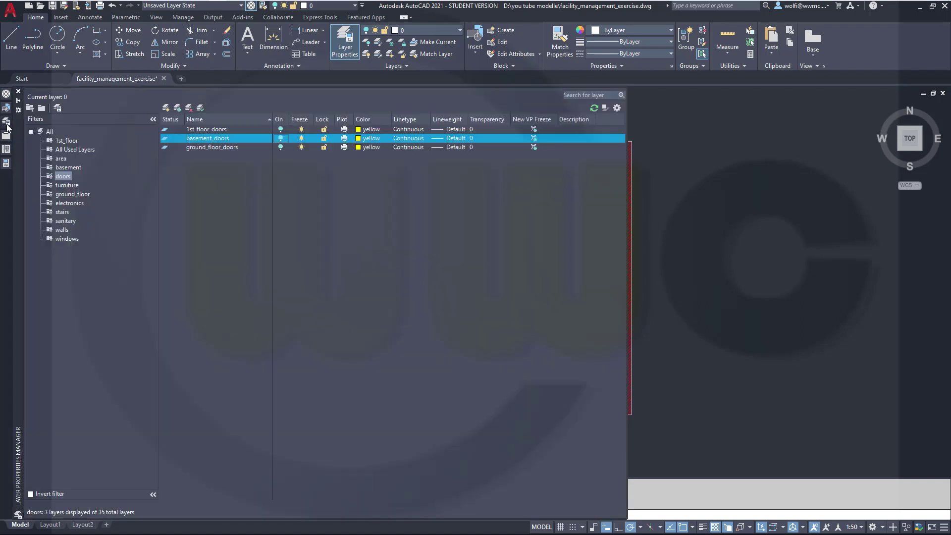
{"action": "left_click", "coordinate": [67, 186]}
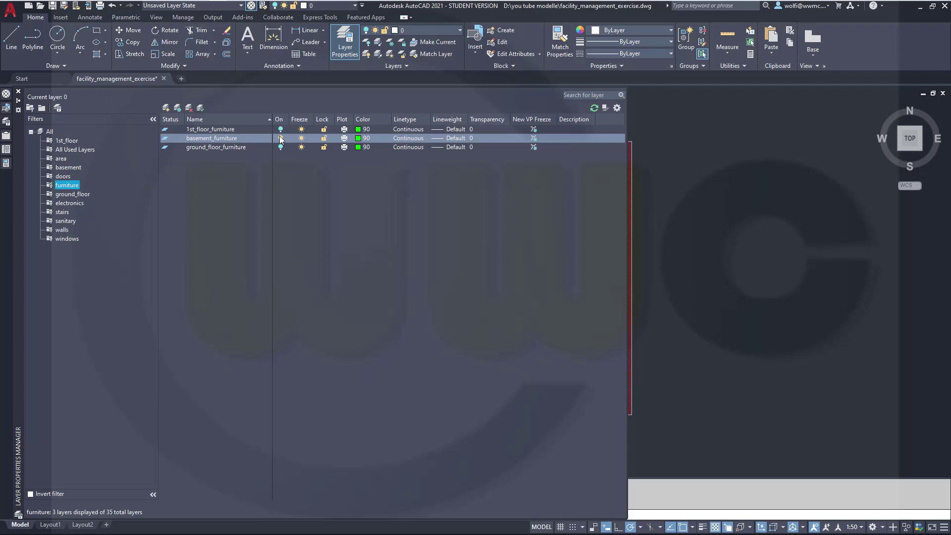
{"action": "left_click", "coordinate": [279, 137]}
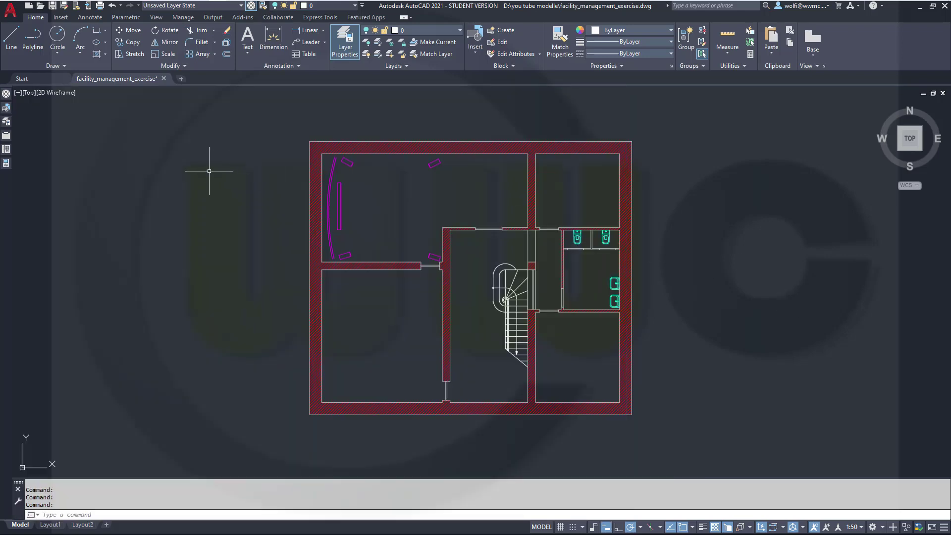
{"action": "mouse_move", "coordinate": [6, 121]}
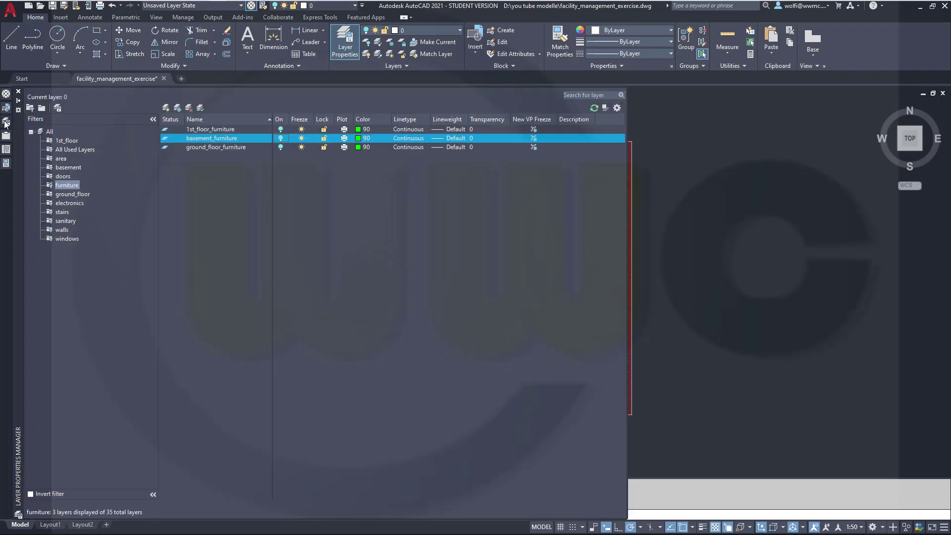
{"action": "left_click", "coordinate": [70, 202]}
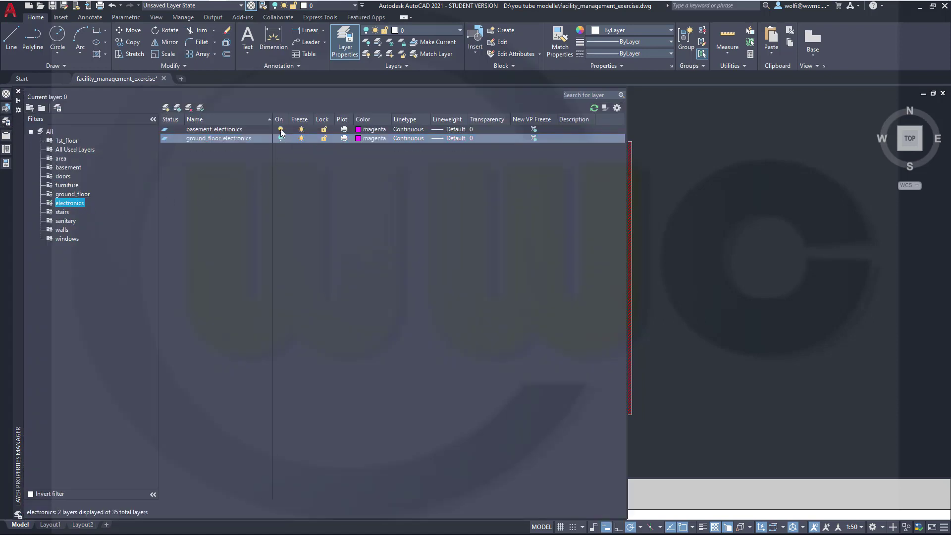
{"action": "left_click", "coordinate": [280, 129]}
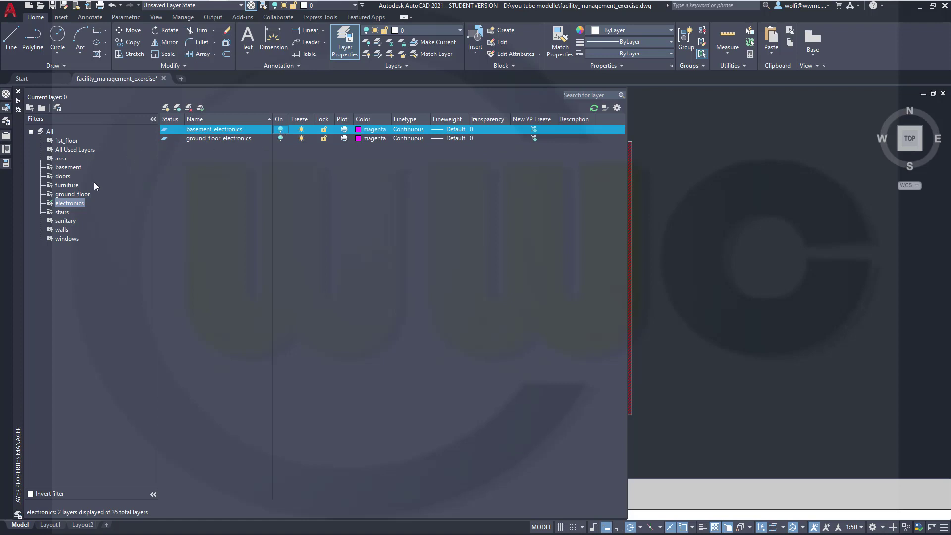
{"action": "left_click", "coordinate": [65, 221]}
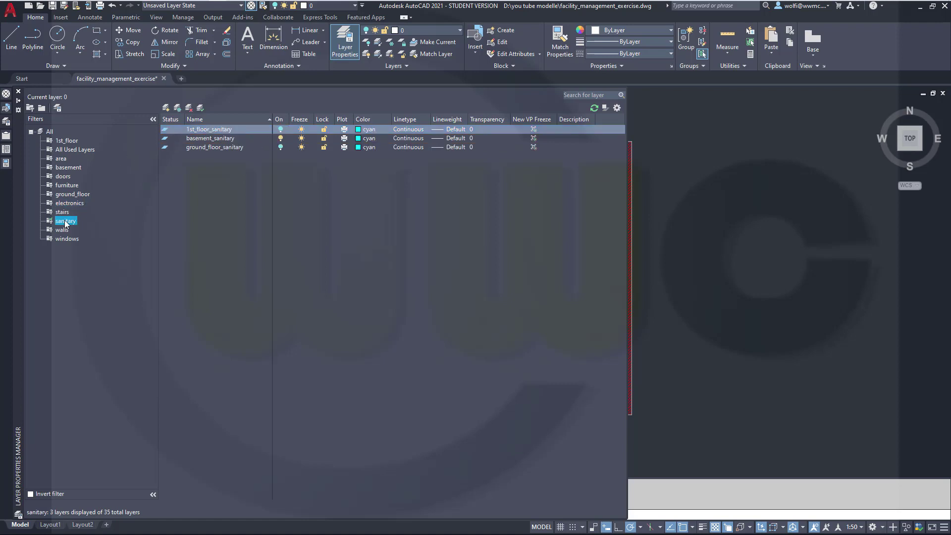
{"action": "left_click", "coordinate": [281, 138]}
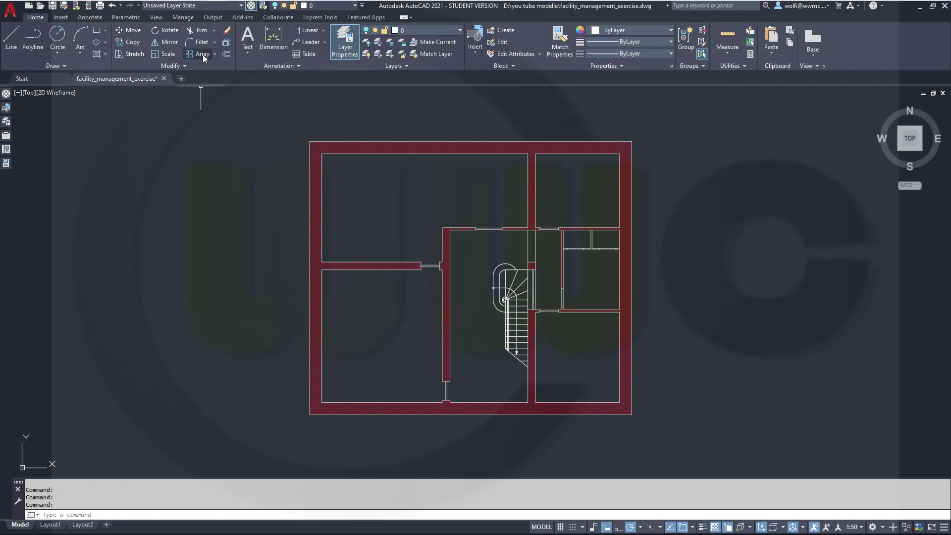
- Save a new layer state named basement_empty_rooms_doors_closed
{"action": "left_click", "coordinate": [240, 6]}
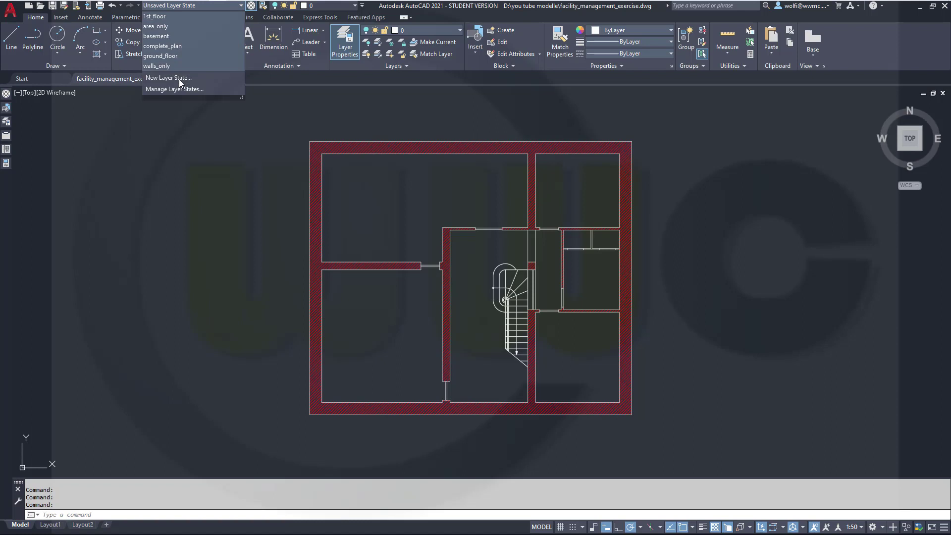
{"action": "left_click", "coordinate": [179, 79]}
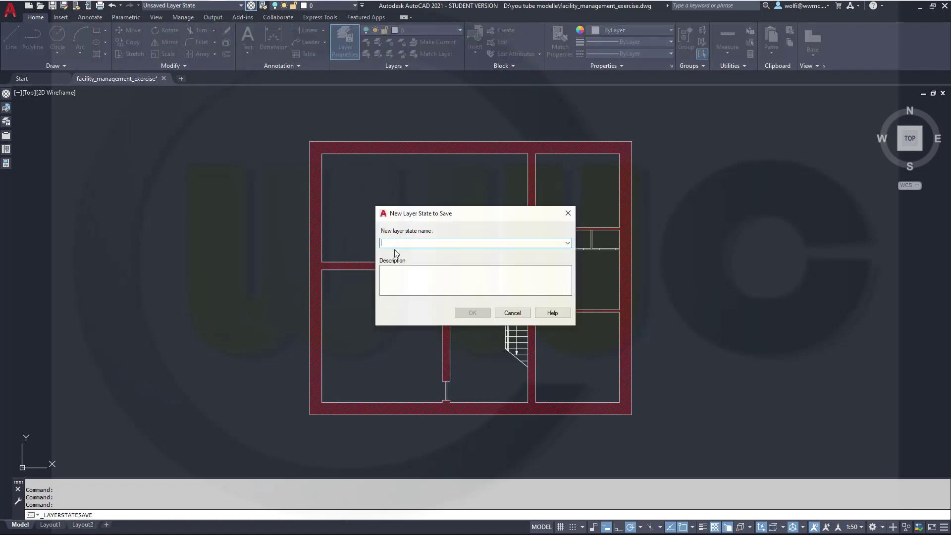
{"action": "type", "text": "basement_empty_rooms"}
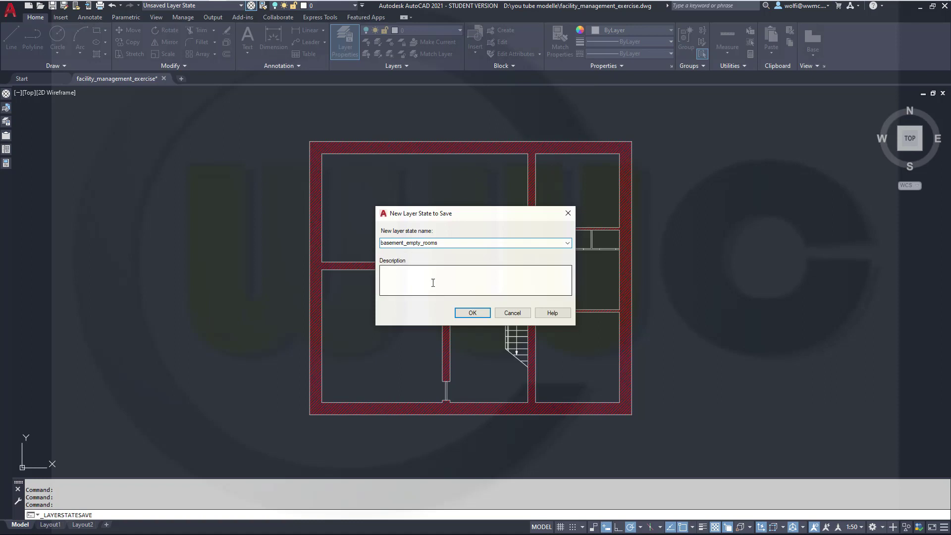
{"action": "type", "text": "_doors_closed"}
{"action": "left_click", "coordinate": [472, 312]}
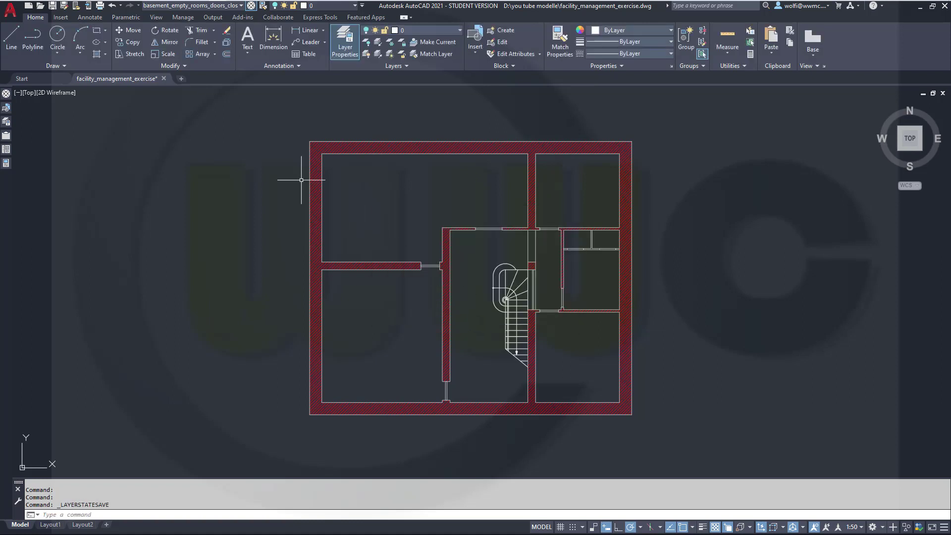
- Restore complete_plan, zoom to fit all three plans, then apply the ground_floor layer state
{"action": "left_click", "coordinate": [241, 5]}
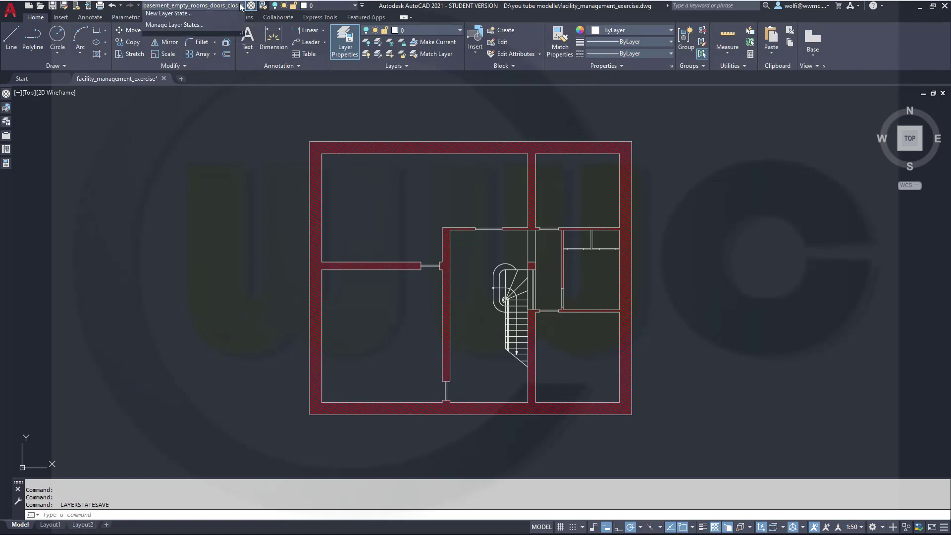
{"action": "left_click", "coordinate": [171, 53]}
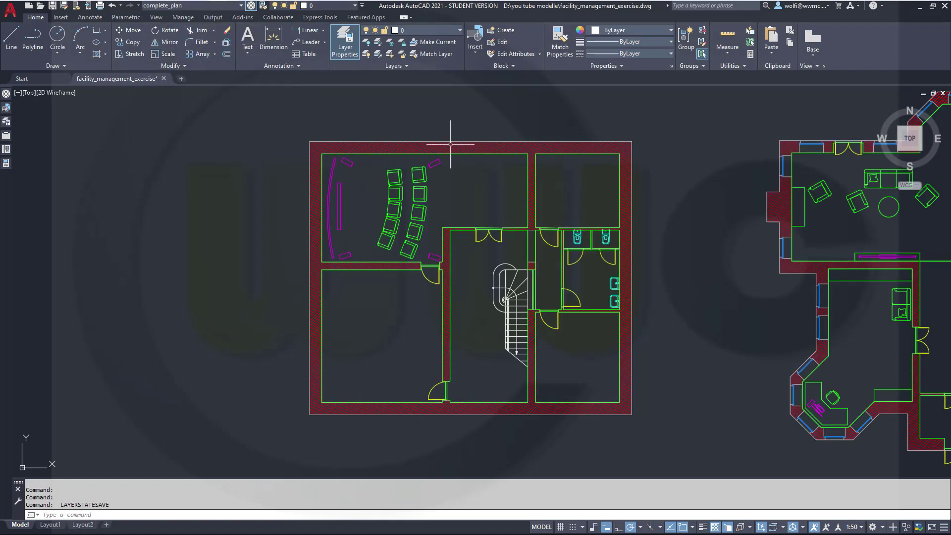
{"action": "middle_click", "coordinate": [678, 232]}
{"action": "middle_click", "coordinate": [677, 232]}
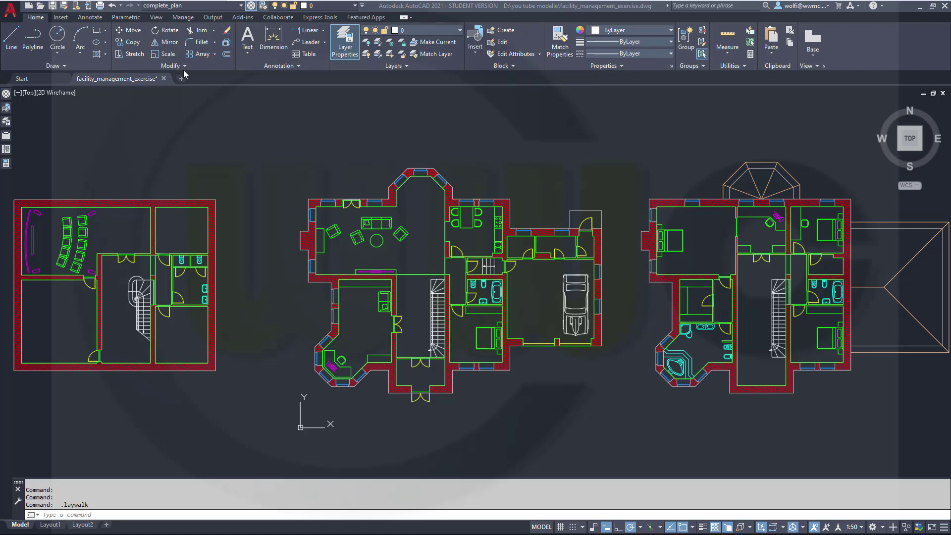
{"action": "left_click", "coordinate": [240, 6]}
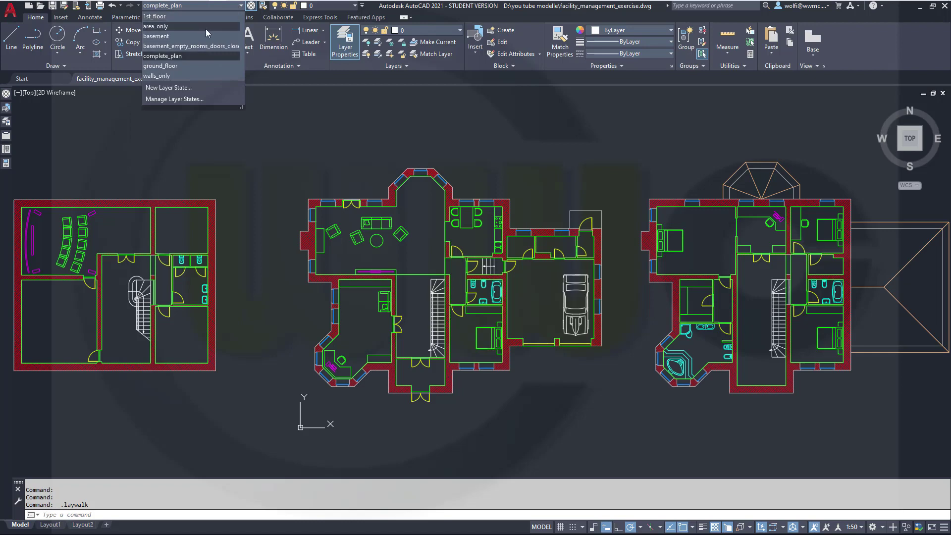
{"action": "left_click", "coordinate": [179, 66]}
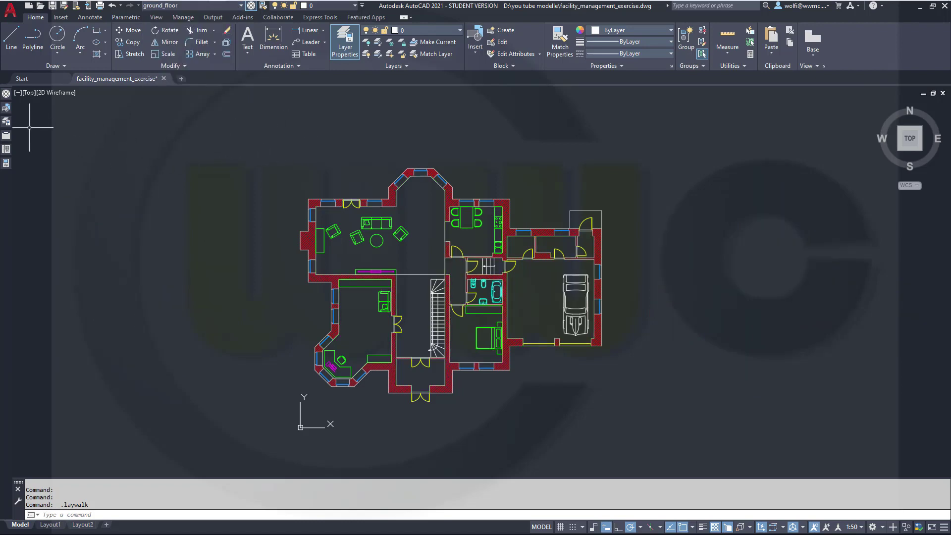
- Turn off ground_floor doors, furniture, electronics and sanitary layers, then list all 35 layers
{"action": "mouse_move", "coordinate": [7, 123]}
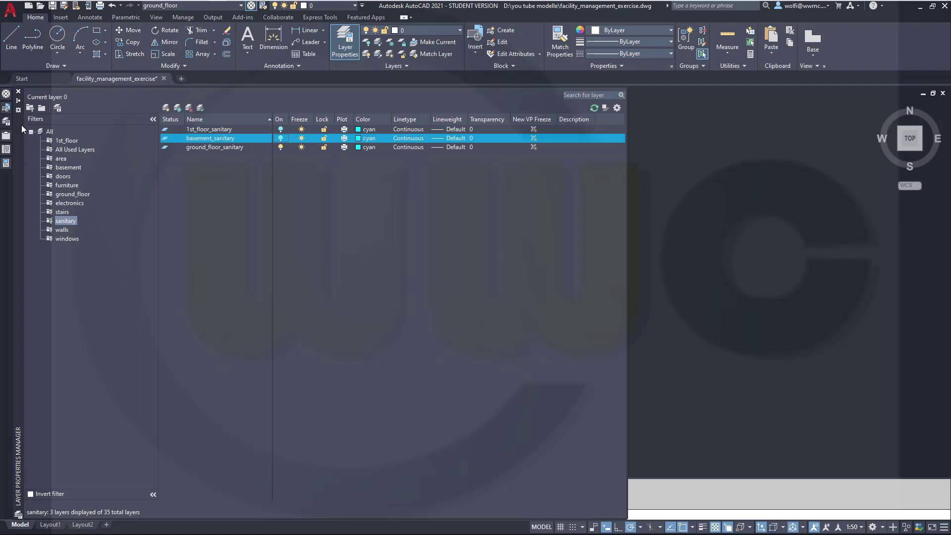
{"action": "left_click", "coordinate": [65, 176]}
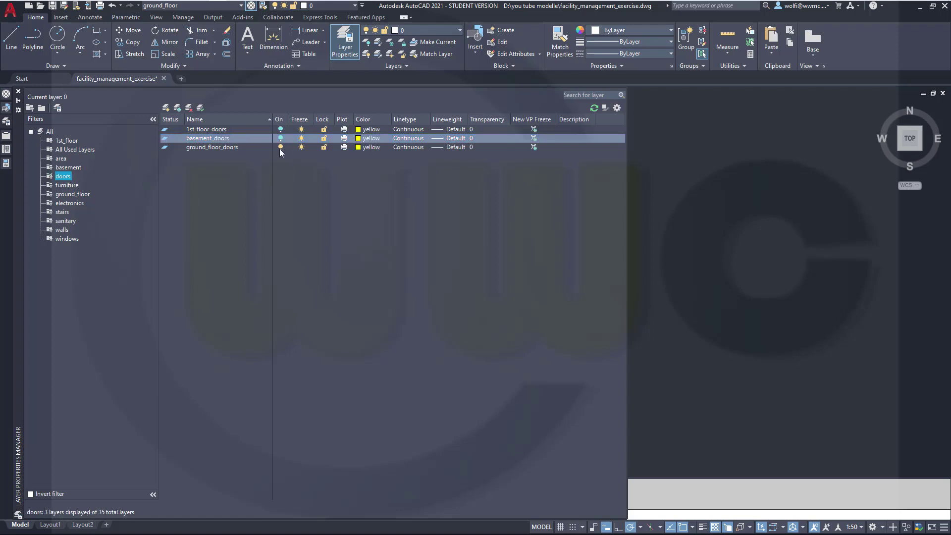
{"action": "left_click", "coordinate": [280, 148]}
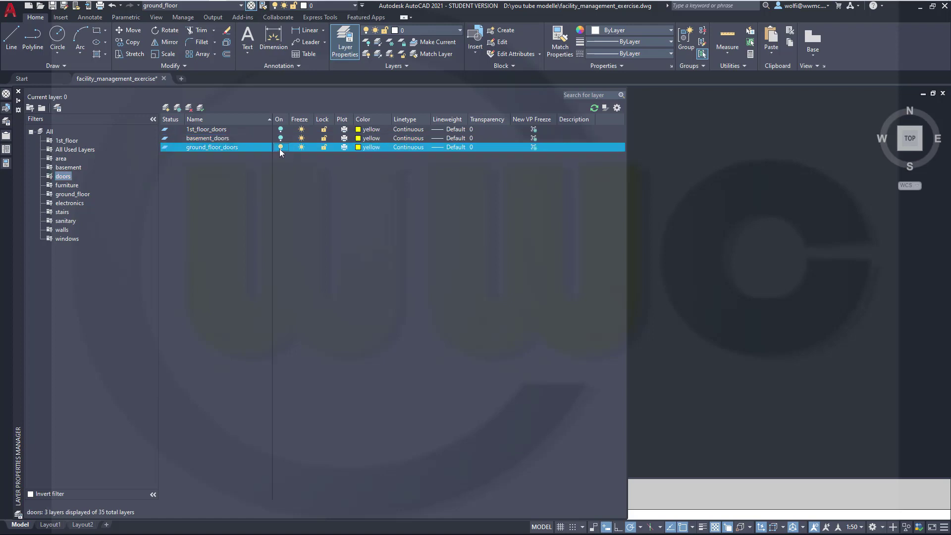
{"action": "left_click", "coordinate": [75, 185]}
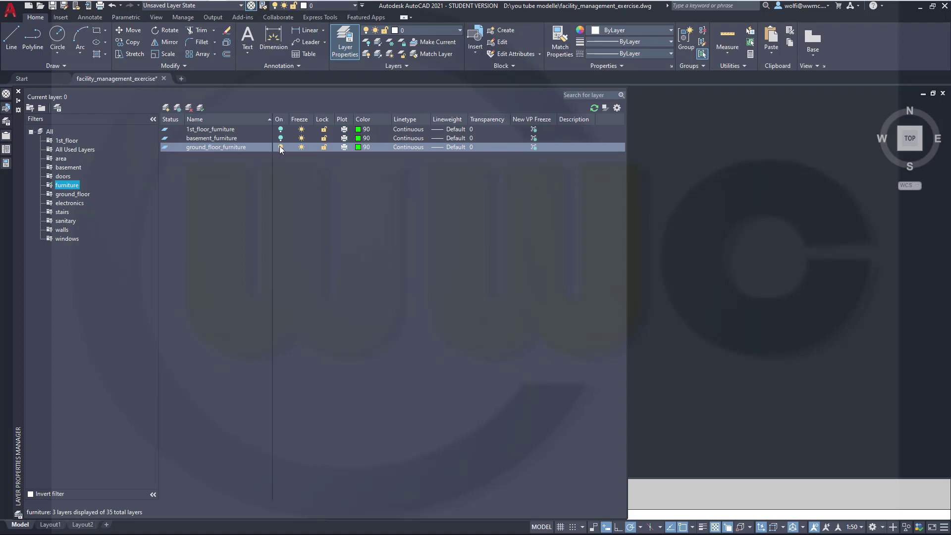
{"action": "left_click", "coordinate": [280, 147]}
{"action": "left_click", "coordinate": [78, 203]}
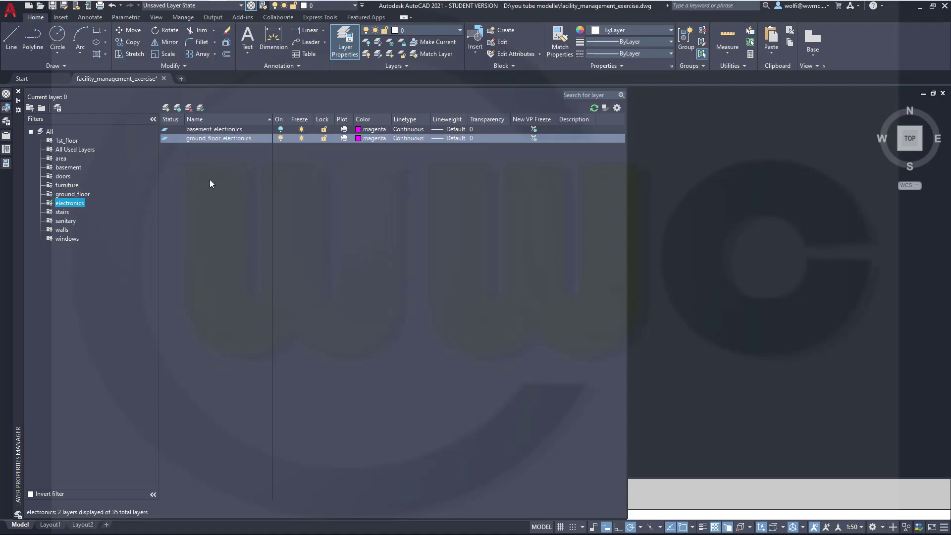
{"action": "left_click", "coordinate": [281, 139]}
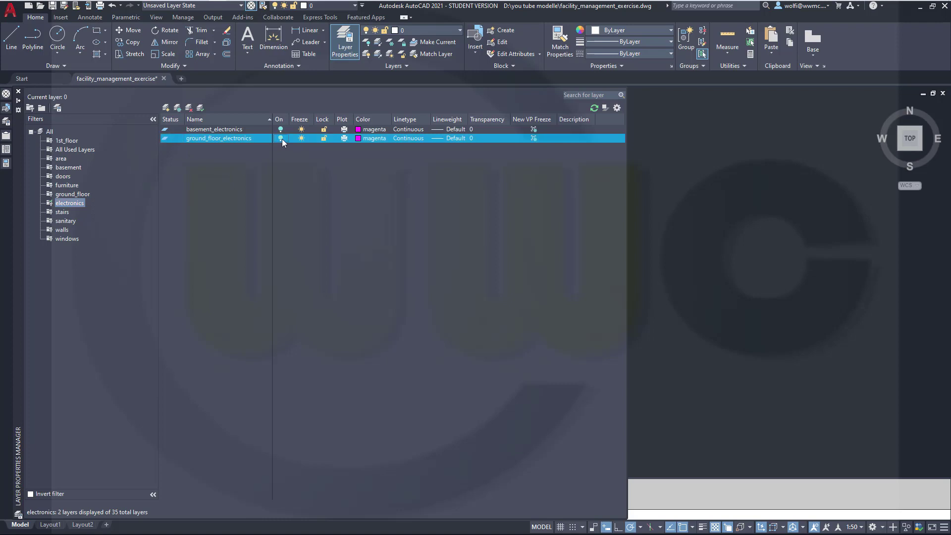
{"action": "left_click", "coordinate": [69, 221]}
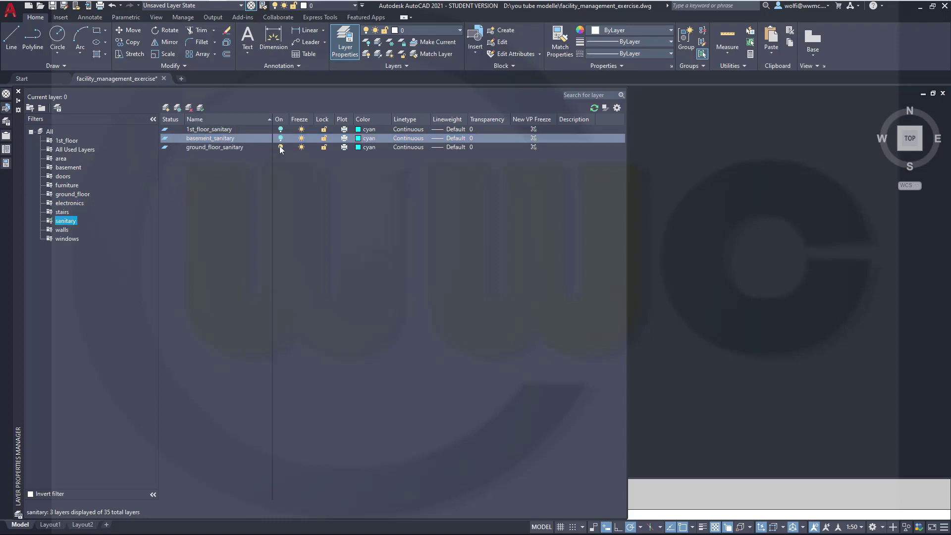
{"action": "left_click", "coordinate": [280, 147]}
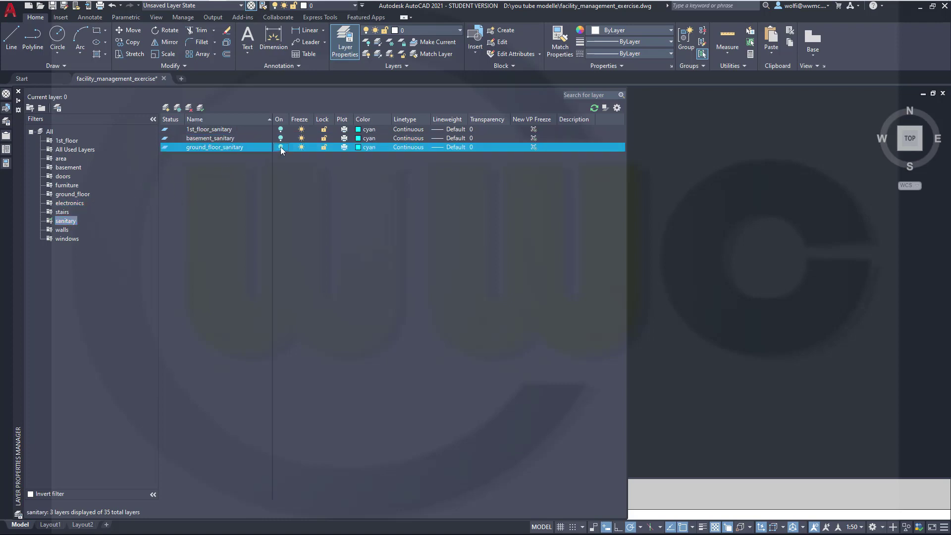
{"action": "left_click", "coordinate": [50, 131]}
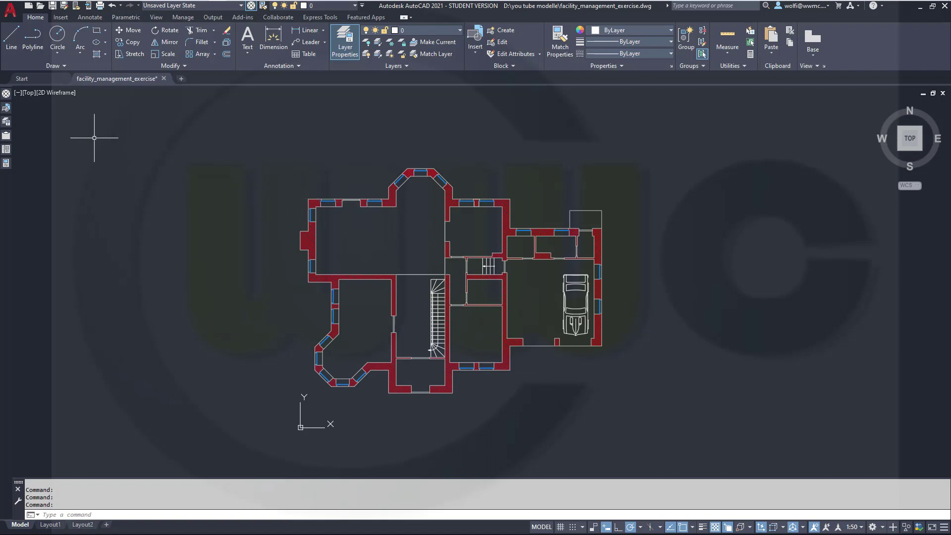
- Inspect the car in the garage, then bring up the list of all 35 layers
{"action": "left_click", "coordinate": [566, 305]}
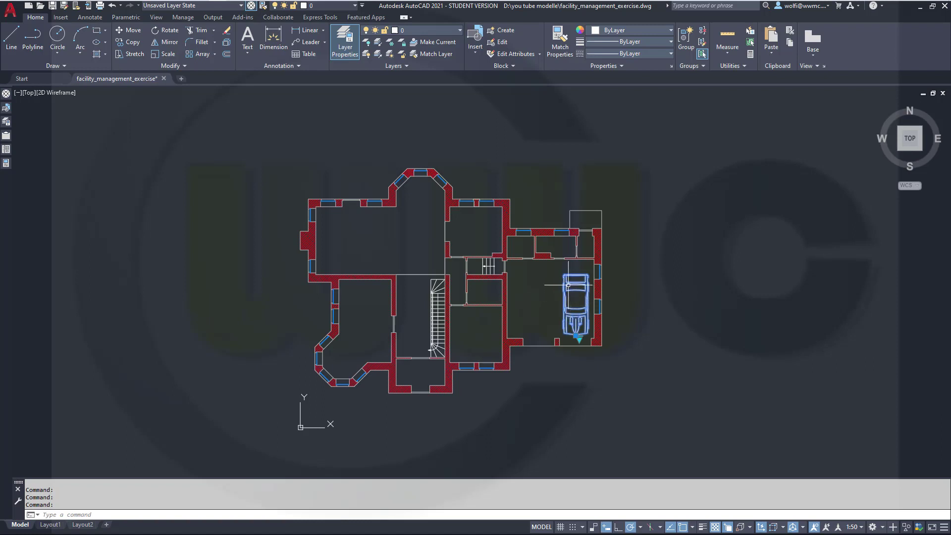
{"action": "key", "text": "Escape"}
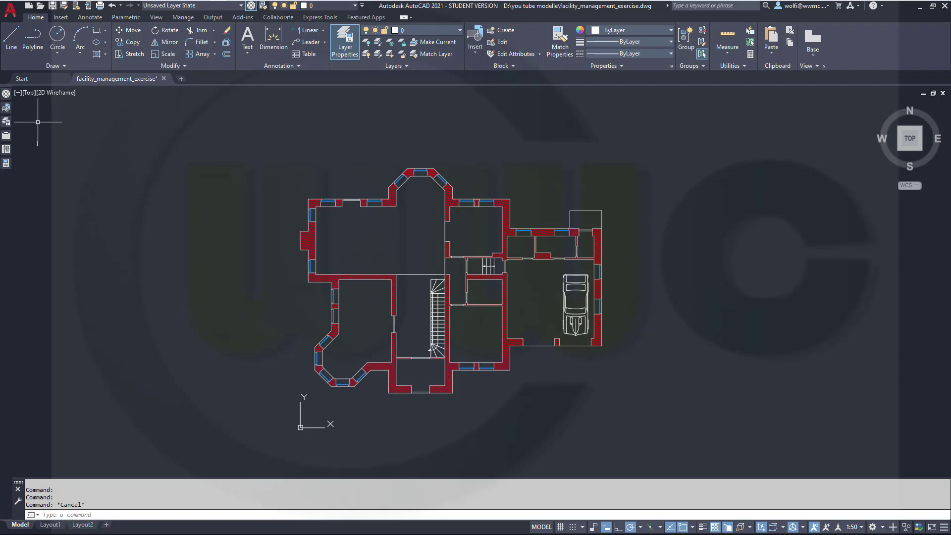
{"action": "left_click", "coordinate": [5, 122]}
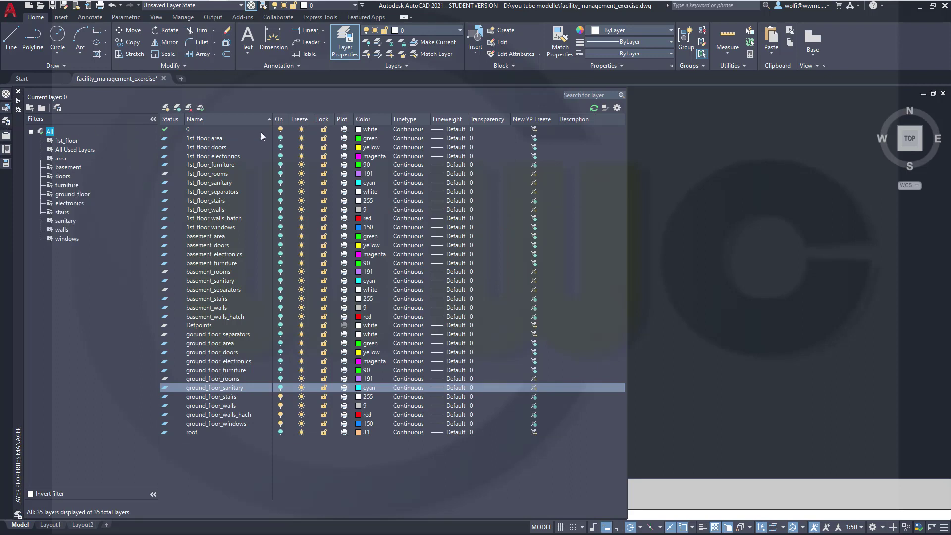
- Switch off the current layer 0 to hide the garage car and close the palette
{"action": "left_click", "coordinate": [281, 128]}
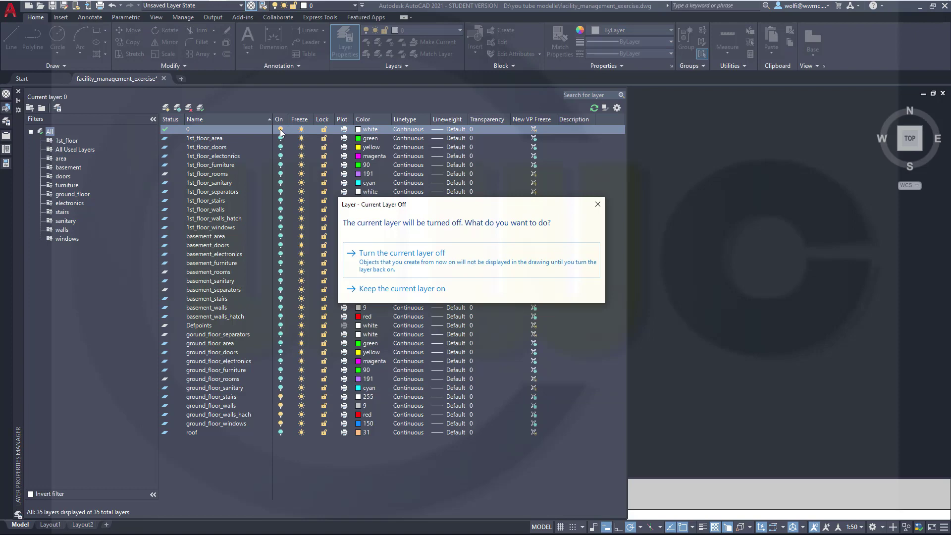
{"action": "left_click", "coordinate": [396, 262]}
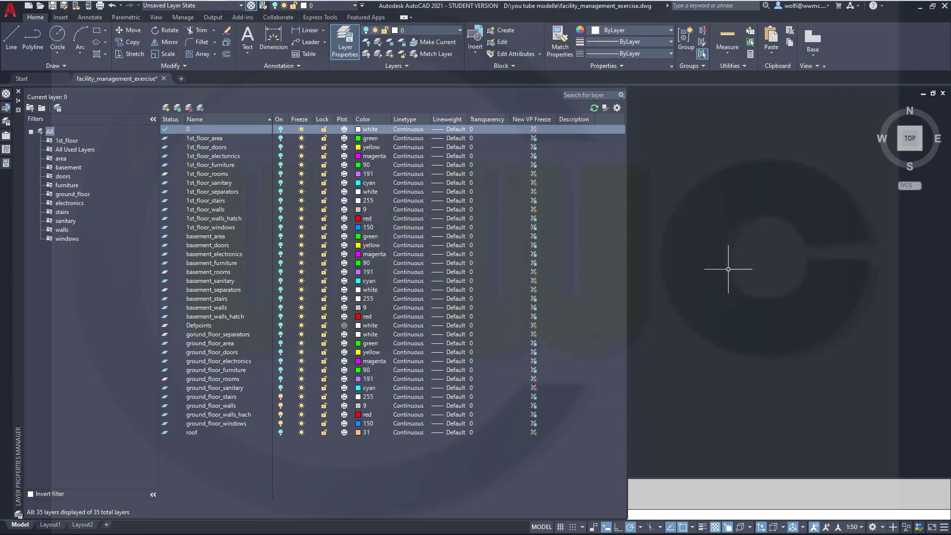
{"action": "key", "text": "Escape"}
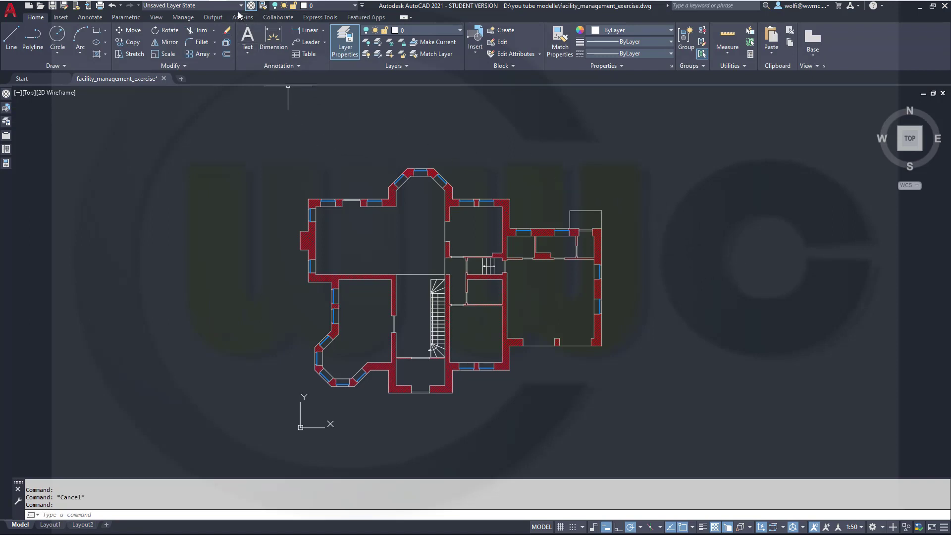
- Save layer state ground_floor_empty_rooms_closed_doors, retrying after a cancelled first attempt
{"action": "left_click", "coordinate": [208, 6]}
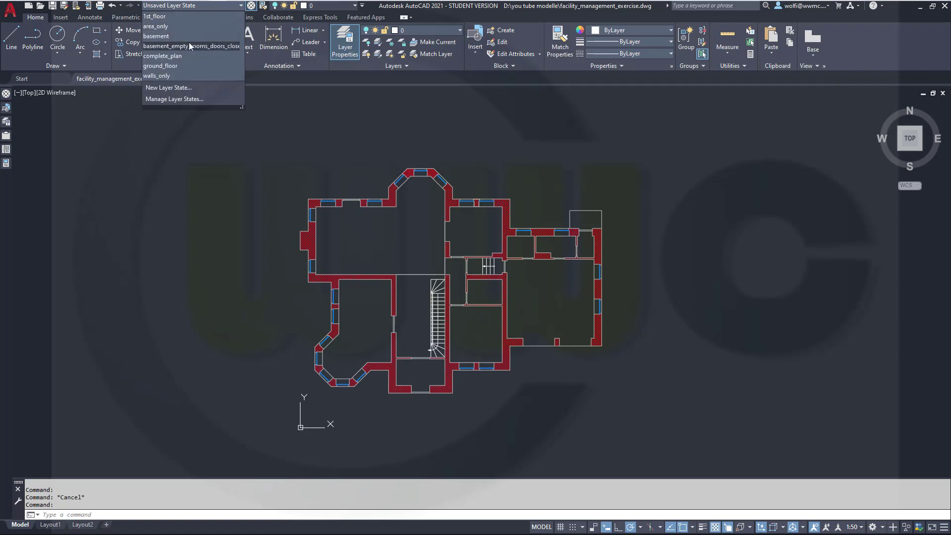
{"action": "left_click", "coordinate": [182, 87]}
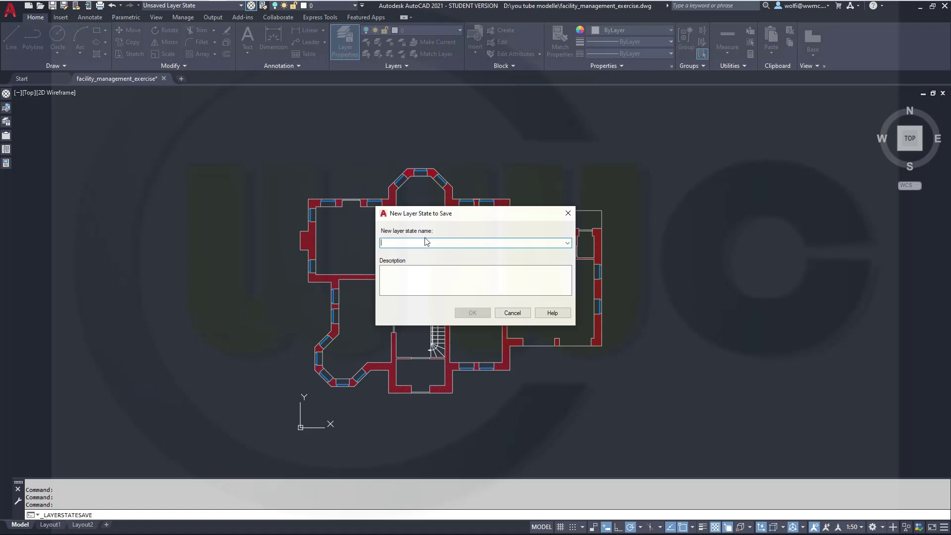
{"action": "type", "text": "ground"}
{"action": "key", "text": "Return"}
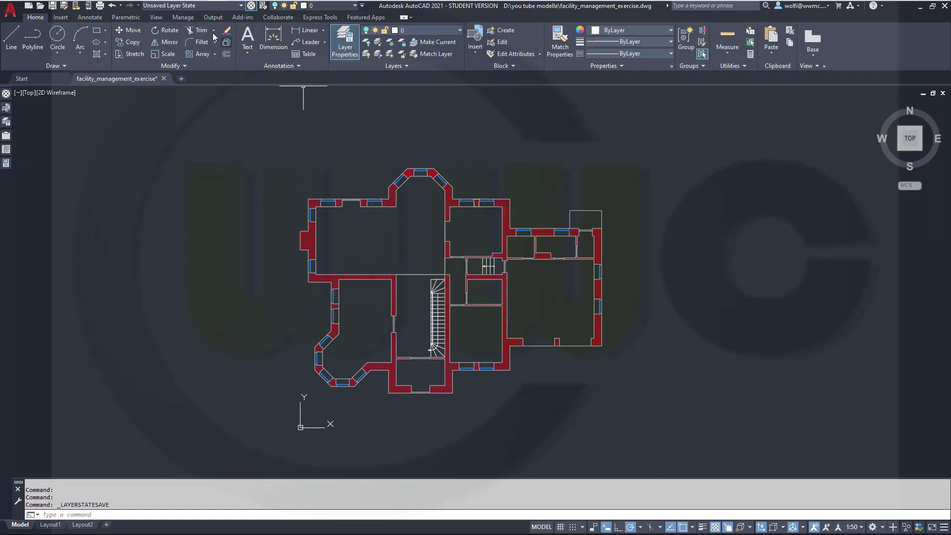
{"action": "mouse_move", "coordinate": [8, 122]}
{"action": "left_click", "coordinate": [241, 9]}
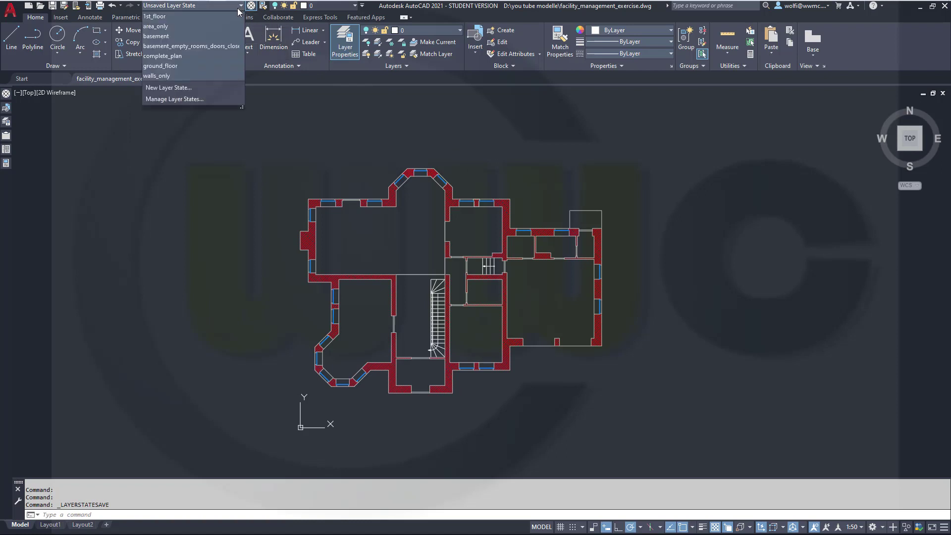
{"action": "left_click", "coordinate": [225, 86]}
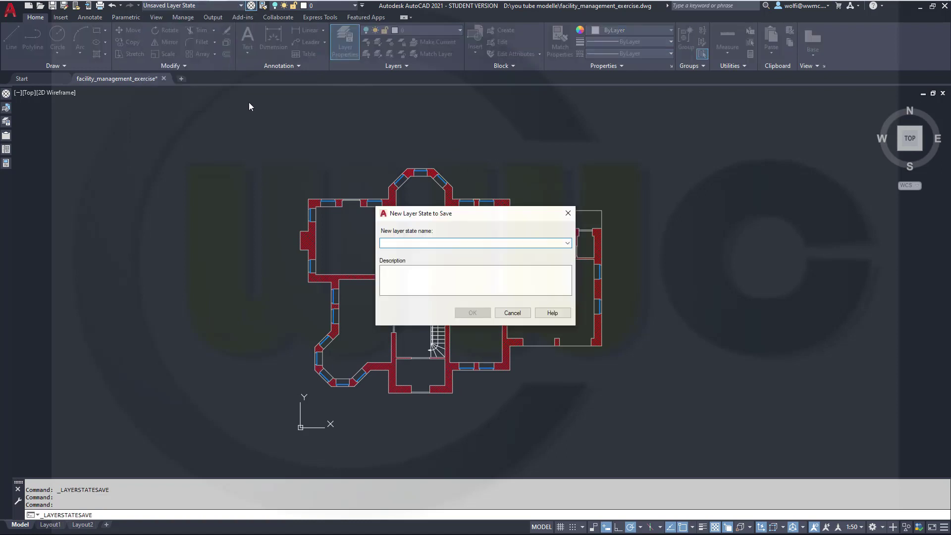
{"action": "type", "text": "ground_floor_empty_ro"}
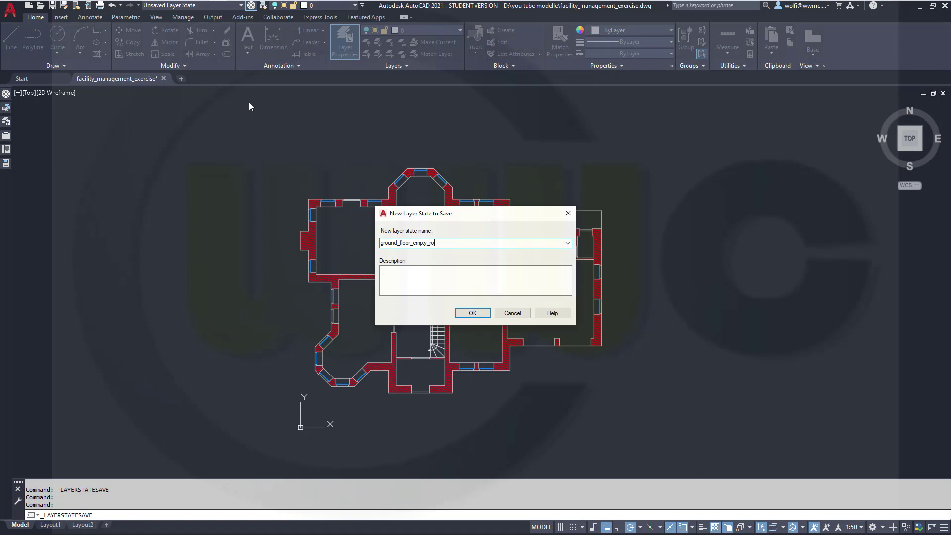
{"action": "type", "text": "ms_closed_doors"}
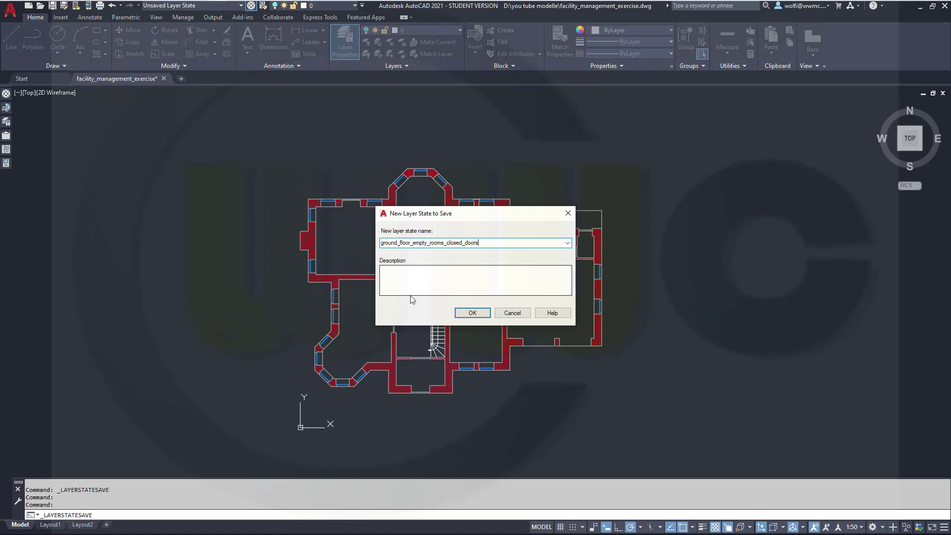
{"action": "left_click", "coordinate": [472, 313]}
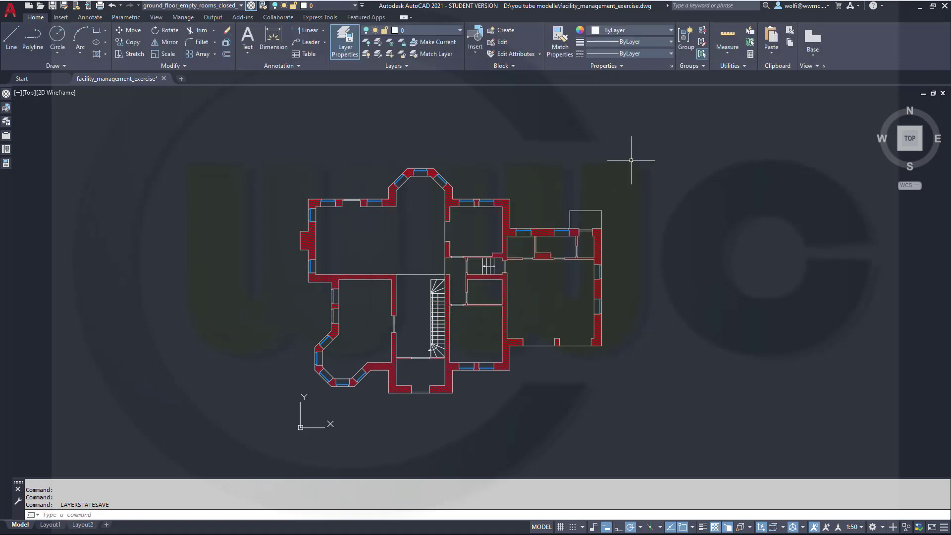
- Return to complete_plan and launch LayerWalk showing all 35 layers
{"action": "left_click", "coordinate": [241, 6]}
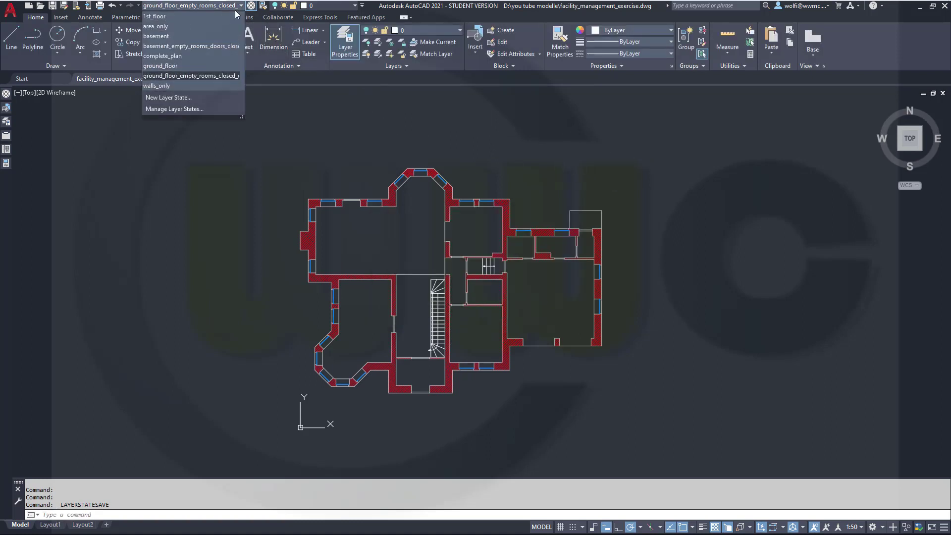
{"action": "left_click", "coordinate": [177, 56]}
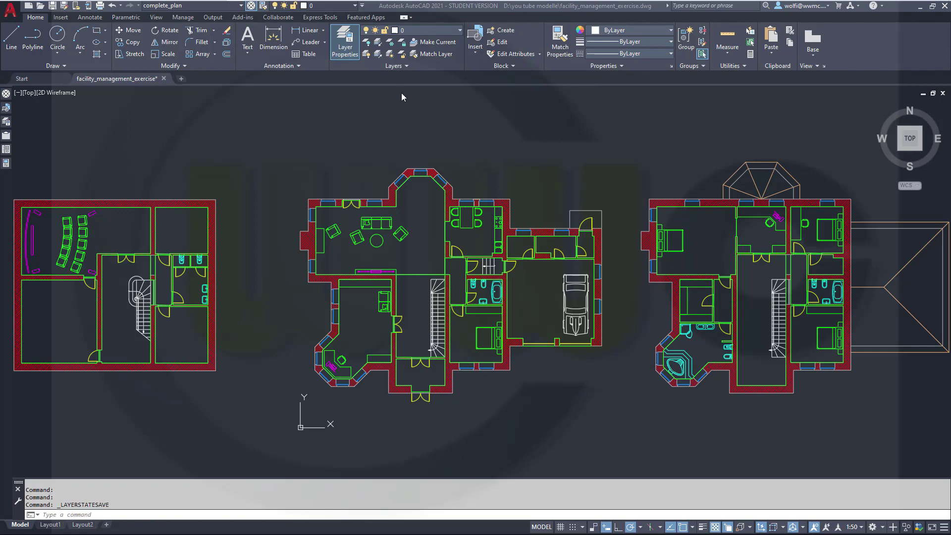
{"action": "left_click", "coordinate": [406, 66]}
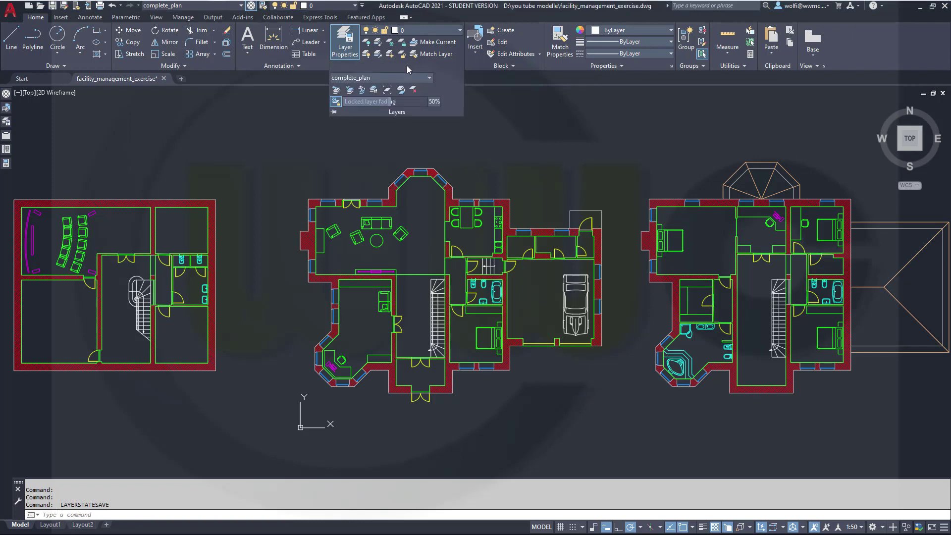
{"action": "left_click", "coordinate": [374, 93]}
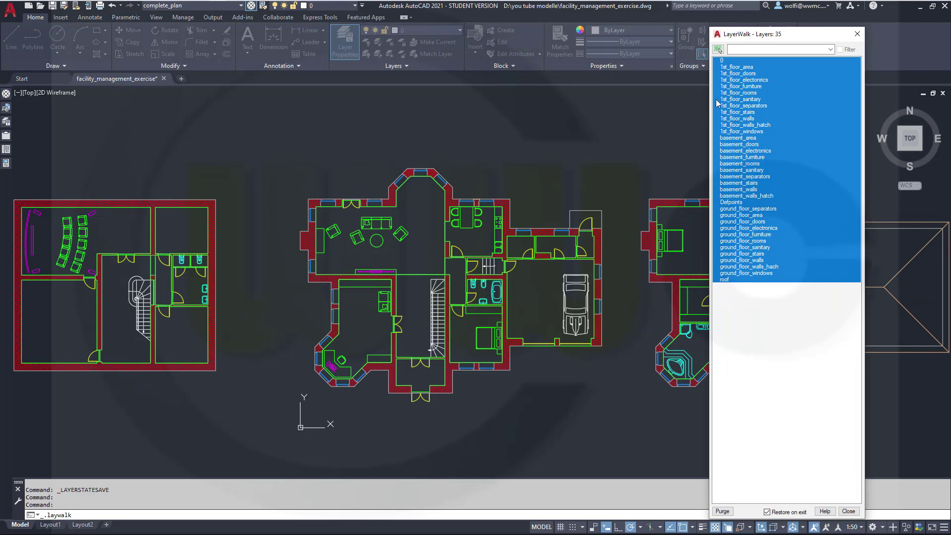
- In LayerWalk, show the 1st_floor layers except doors, electronics, furniture and sanitary
{"action": "left_click", "coordinate": [729, 60]}
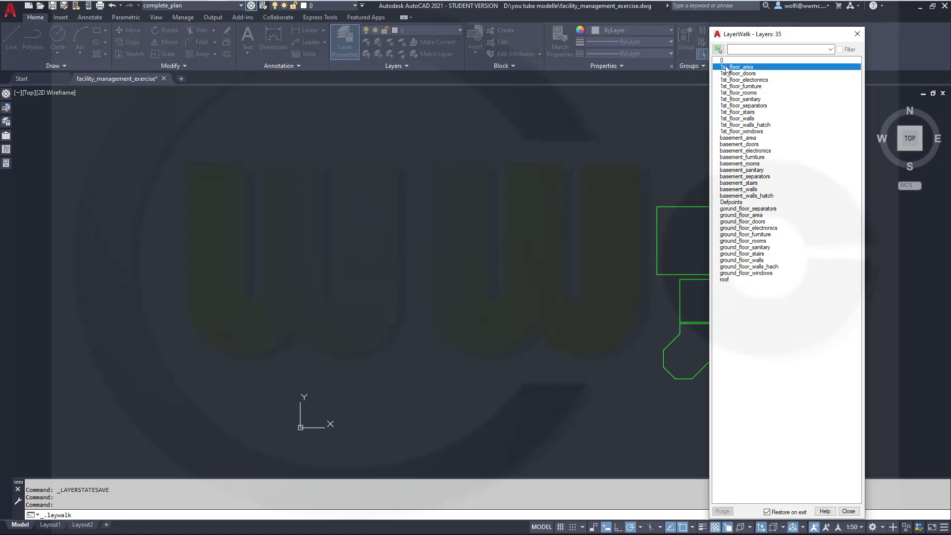
{"action": "left_click", "coordinate": [739, 131], "text": "shift"}
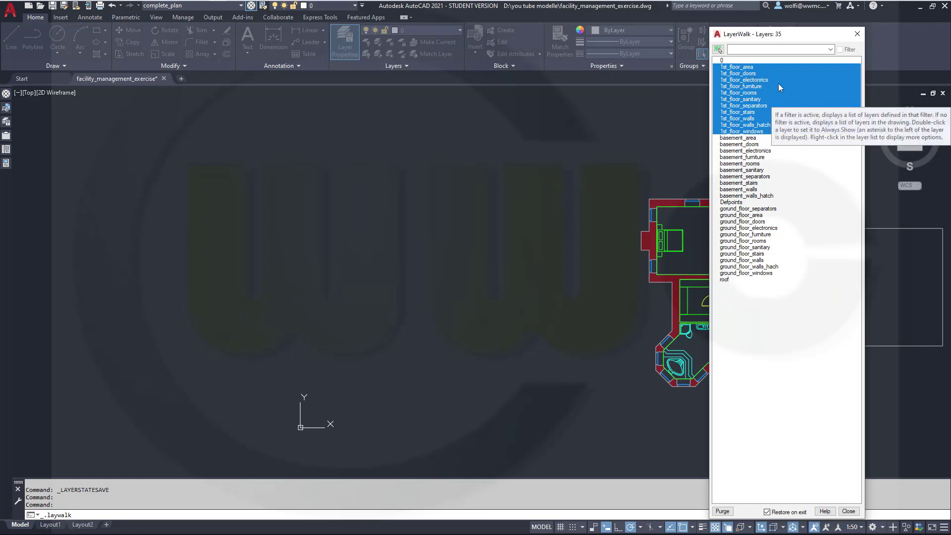
{"action": "left_click", "coordinate": [753, 74], "text": "ctrl"}
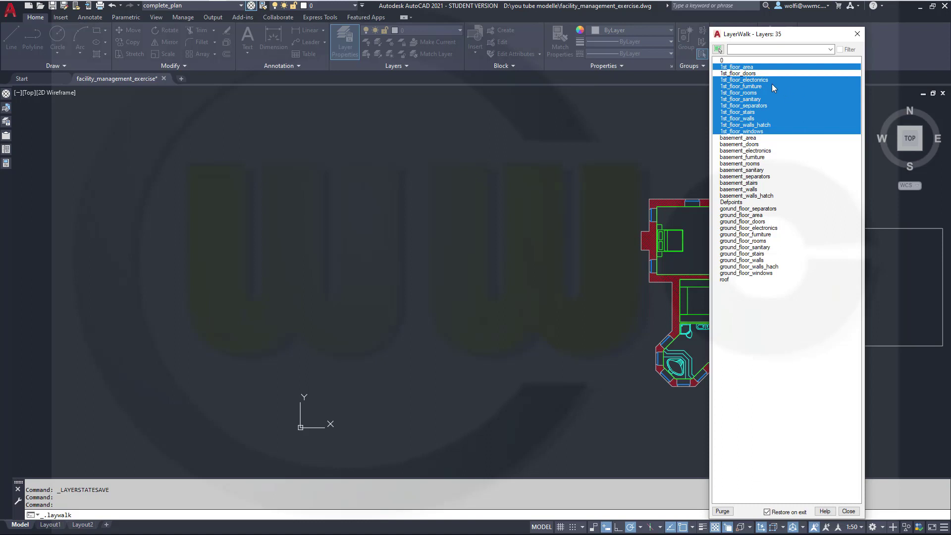
{"action": "left_click", "coordinate": [768, 81], "text": "ctrl"}
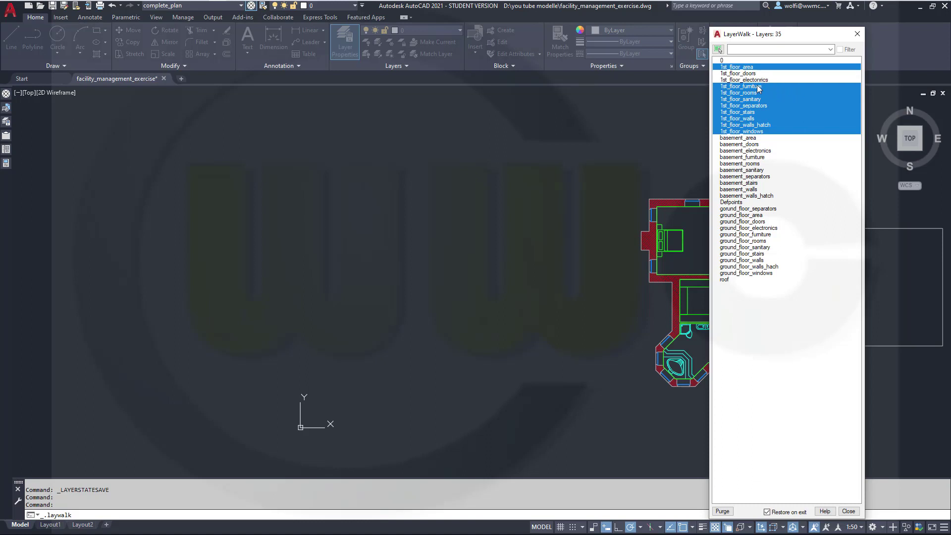
{"action": "left_click", "coordinate": [758, 86], "text": "ctrl"}
{"action": "left_click", "coordinate": [758, 99], "text": "ctrl"}
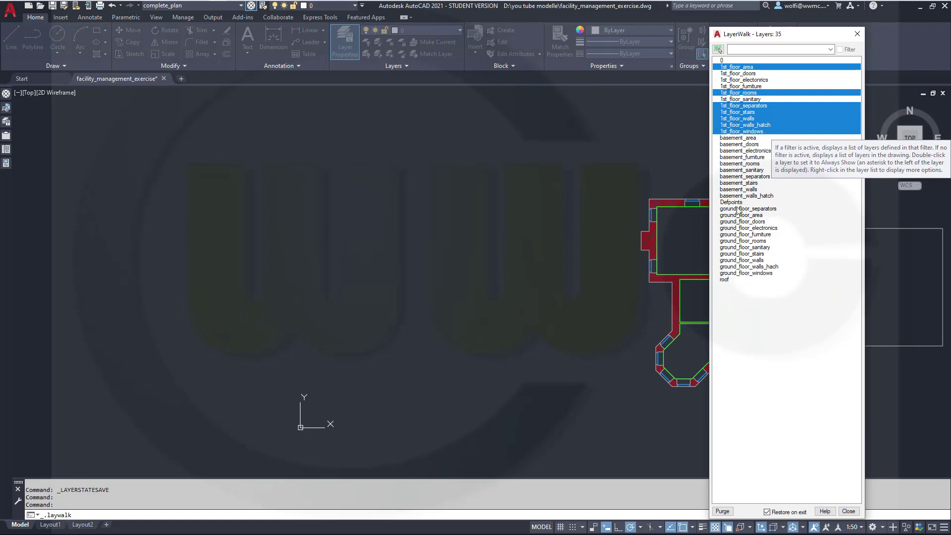
- Save the displayed first-floor layers as layer state 1st_floor_empty_rooms_doors_closed, then close LayerWalk
{"action": "right_click", "coordinate": [764, 119]}
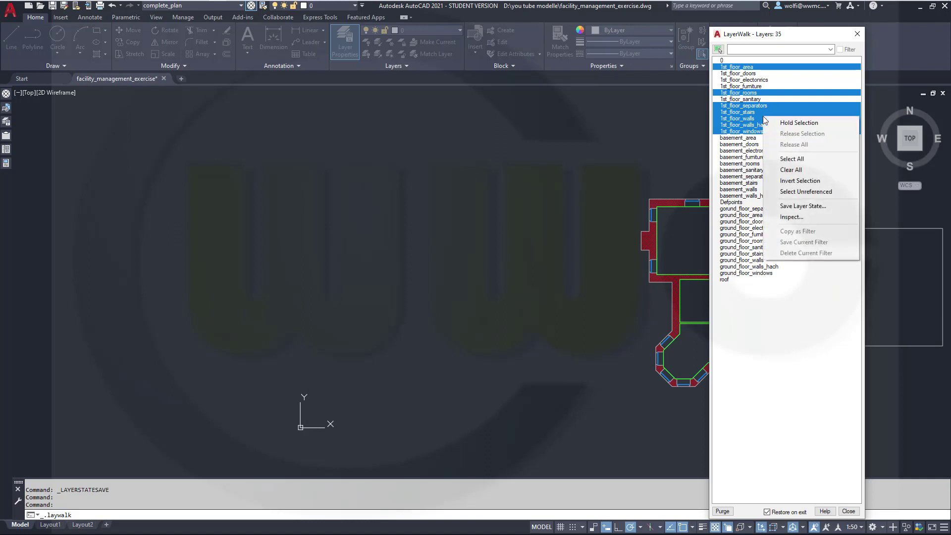
{"action": "left_click", "coordinate": [804, 206]}
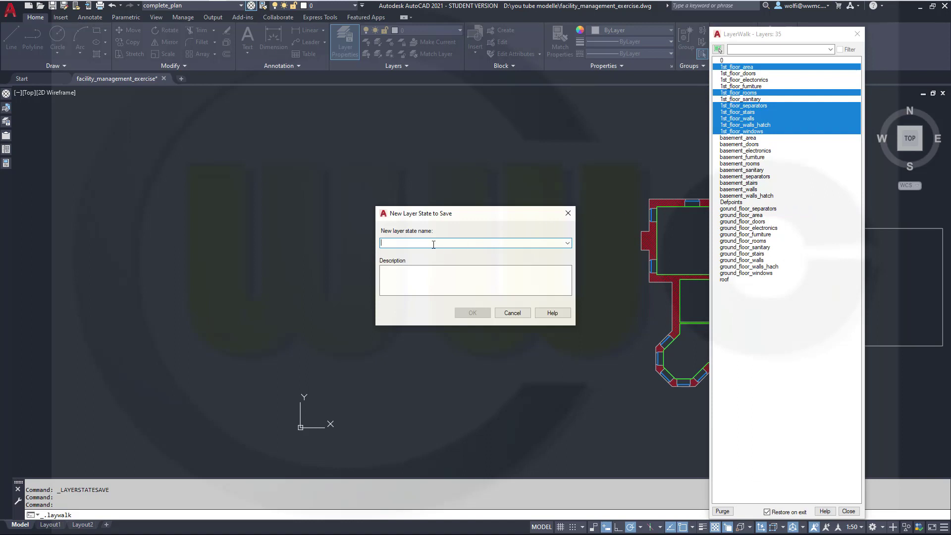
{"action": "type", "text": "1st_floor_empty_ro"}
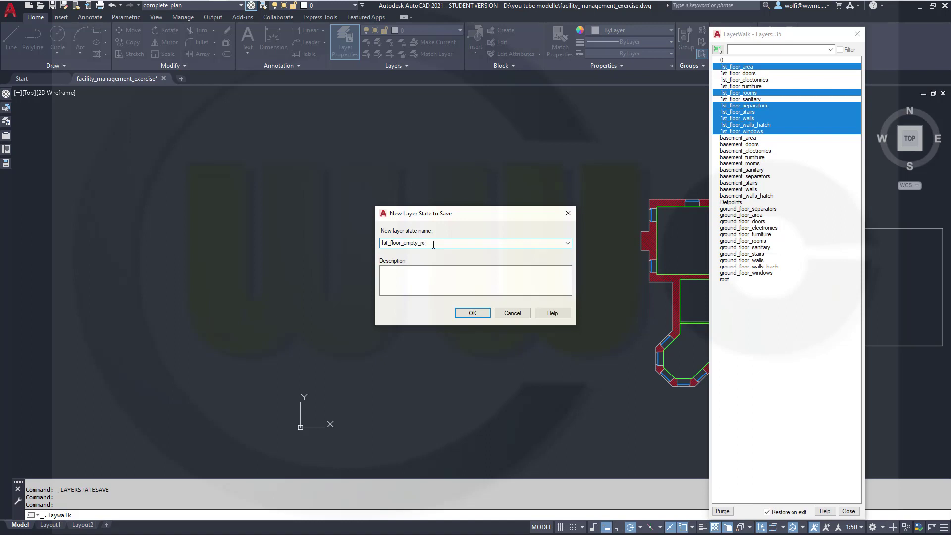
{"action": "type", "text": "oms"}
{"action": "type", "text": "_doors_closed"}
{"action": "left_click", "coordinate": [471, 313]}
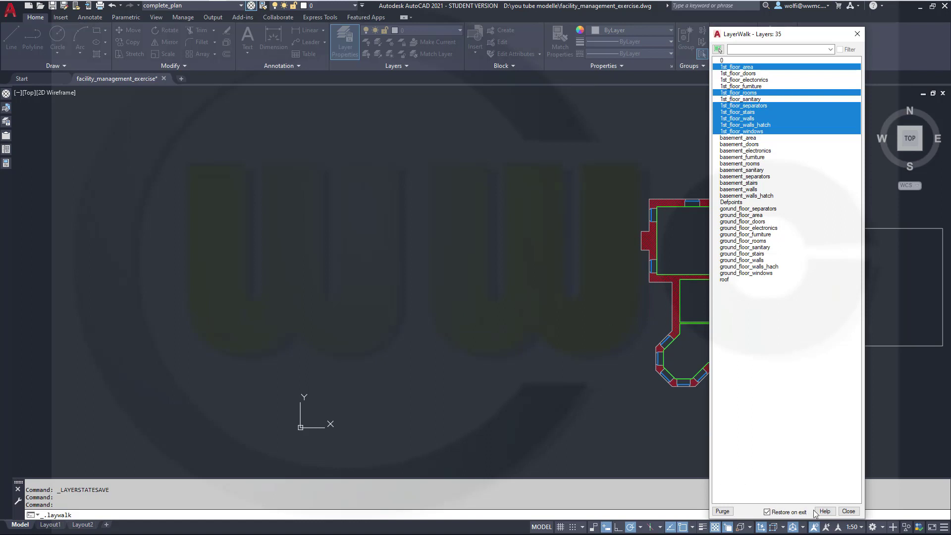
{"action": "left_click", "coordinate": [847, 512]}
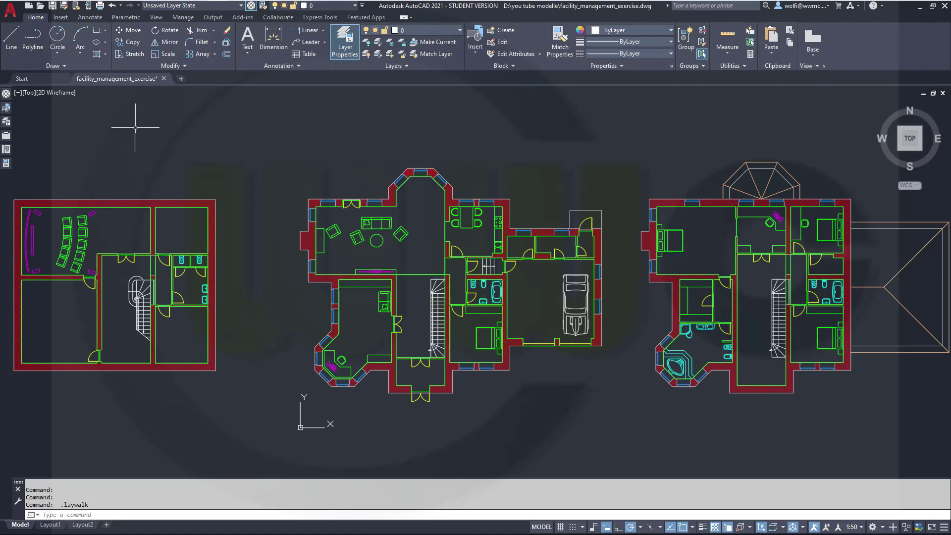
- Open the Layer States Manager and widen it and its Name column to show full state names
{"action": "left_click", "coordinate": [241, 6]}
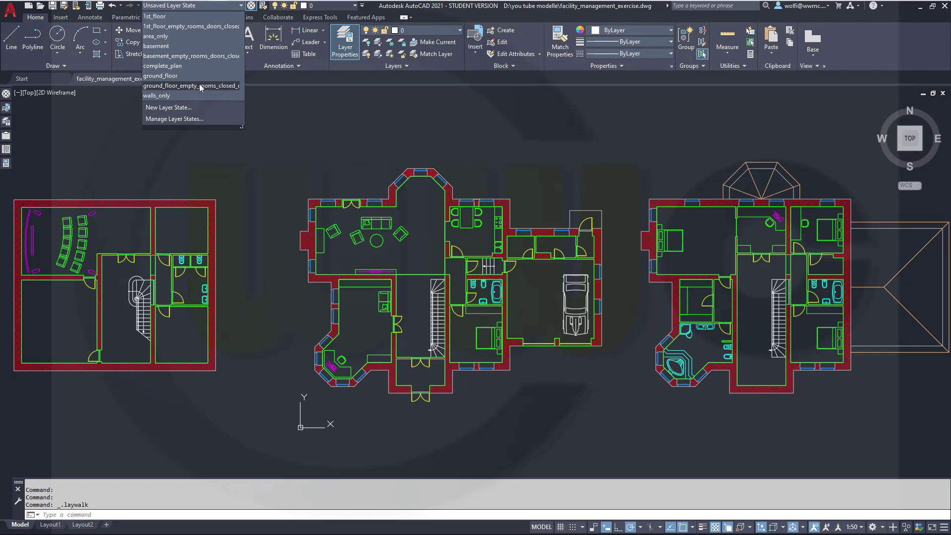
{"action": "left_click", "coordinate": [173, 118]}
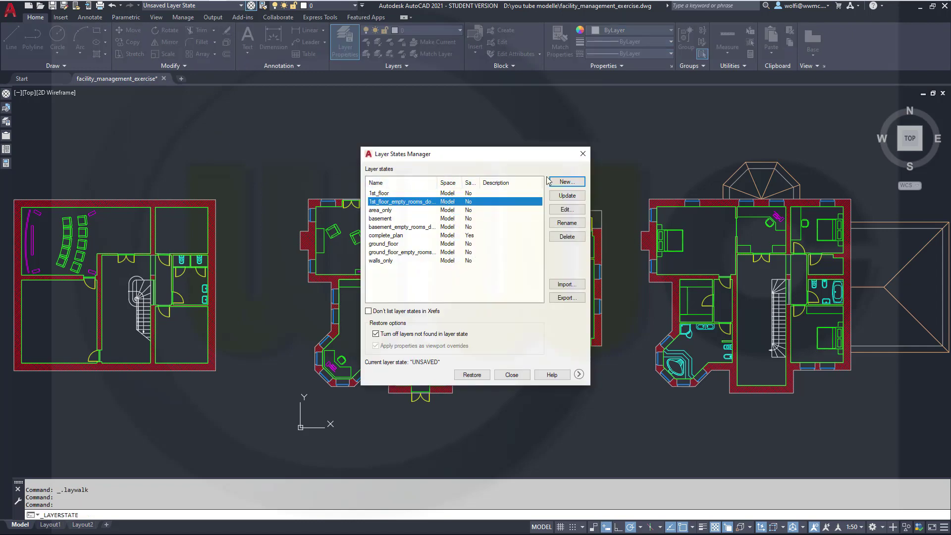
{"action": "left_click_drag", "start_coordinate": [589, 177], "coordinate": [700, 174]}
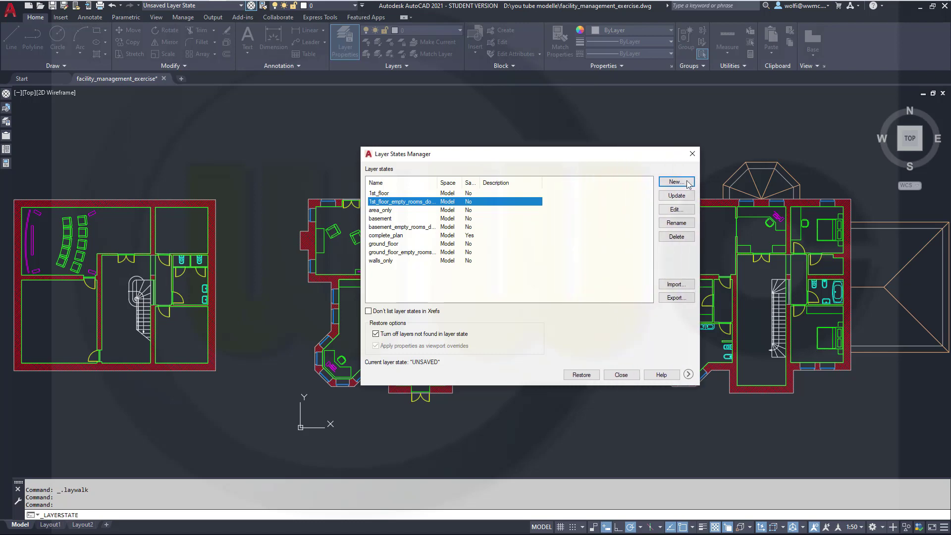
{"action": "left_click_drag", "start_coordinate": [438, 178], "coordinate": [523, 182]}
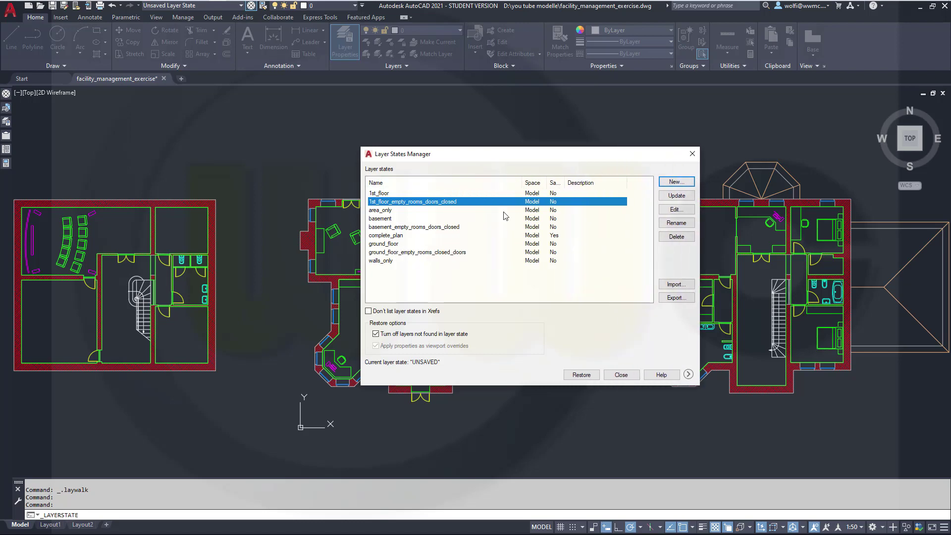
- Rename ground_floor_empty_rooms_closed_doors to ground_floor_empty_rooms_doors_closed and close the manager
{"action": "left_click", "coordinate": [438, 253]}
{"action": "left_click", "coordinate": [675, 222]}
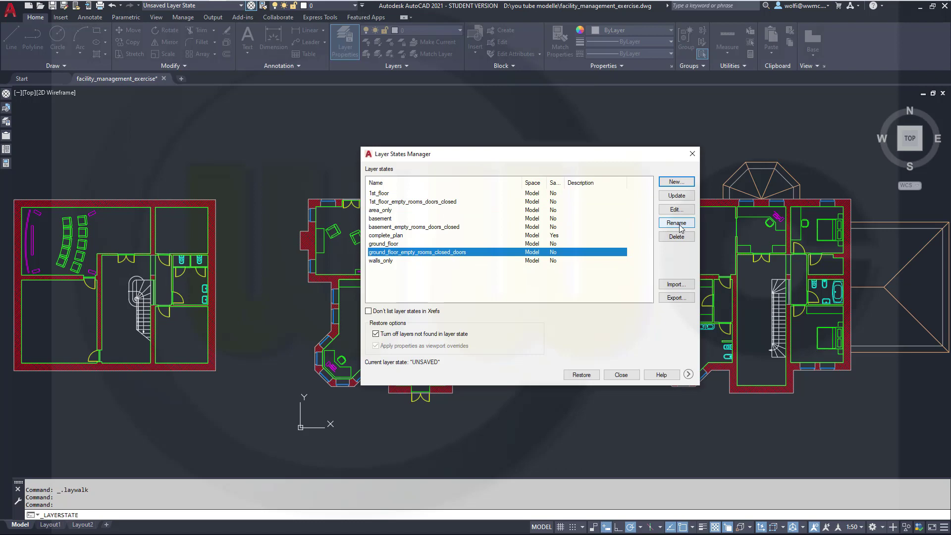
{"action": "left_click", "coordinate": [471, 252]}
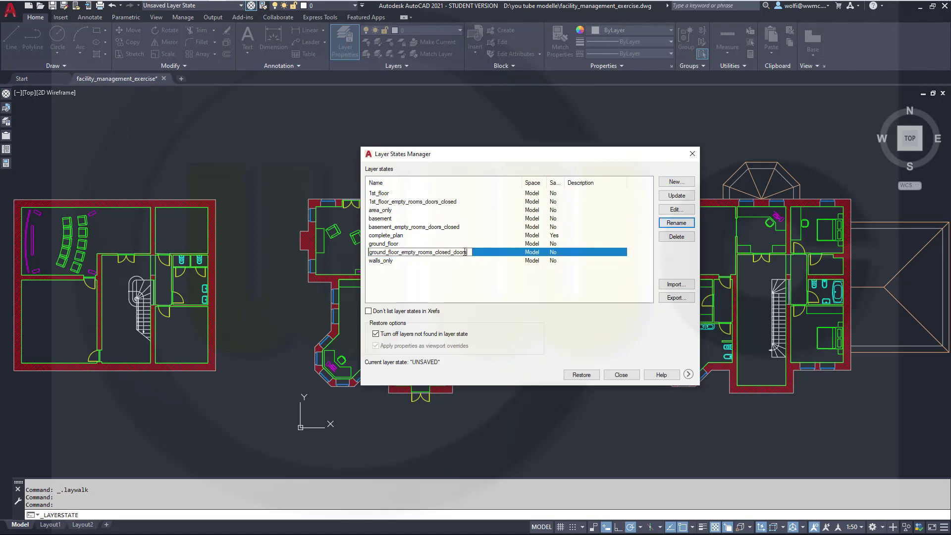
{"action": "left_click_drag", "start_coordinate": [435, 251], "coordinate": [542, 256]}
{"action": "type", "text": "doors_closed"}
{"action": "key", "text": "Return"}
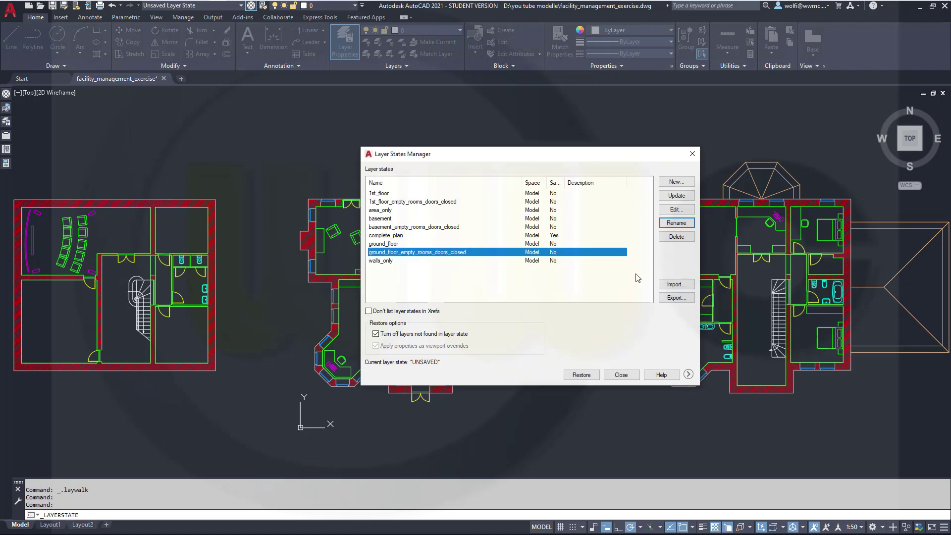
{"action": "left_click", "coordinate": [622, 375]}
{"action": "scroll", "coordinate": [495, 254], "scroll_direction": "down", "scroll_amount": 2}
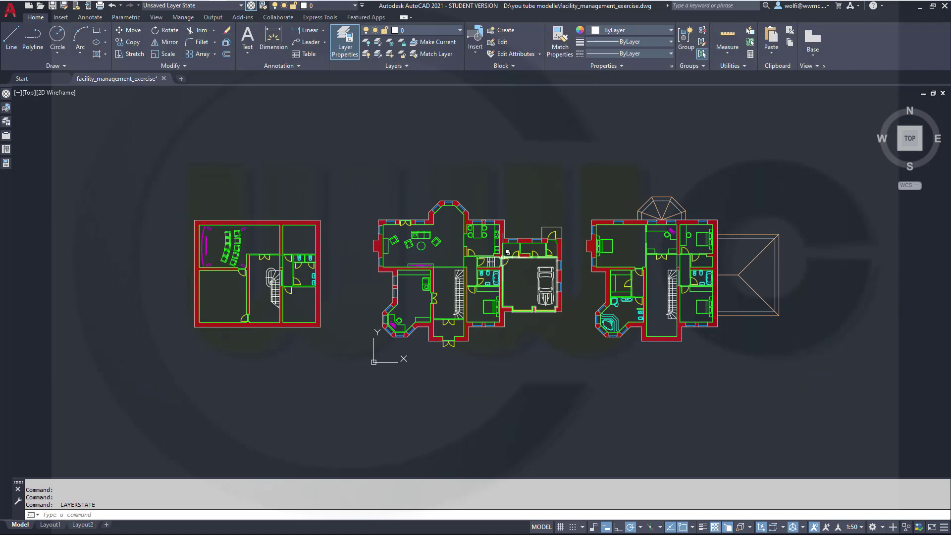
{"action": "middle_click_drag", "start_coordinate": [536, 361], "coordinate": [551, 372]}
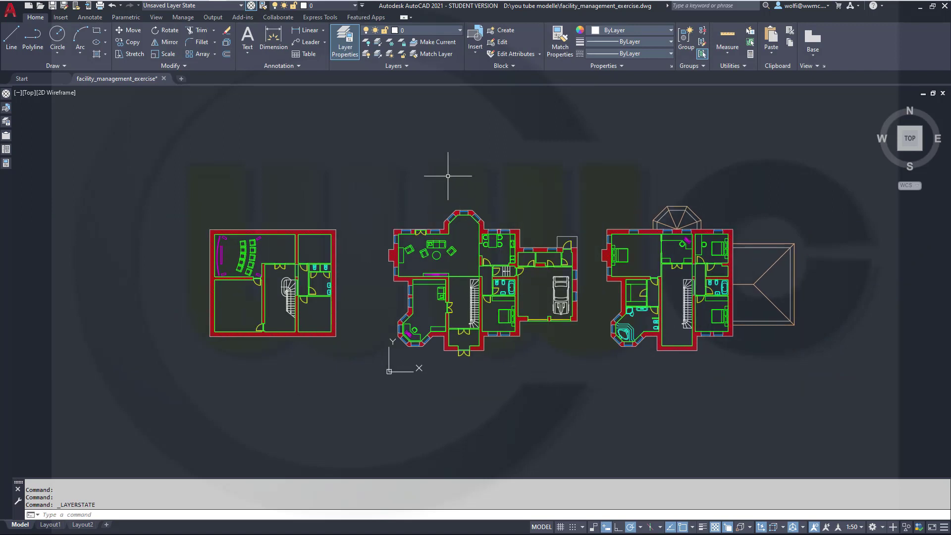